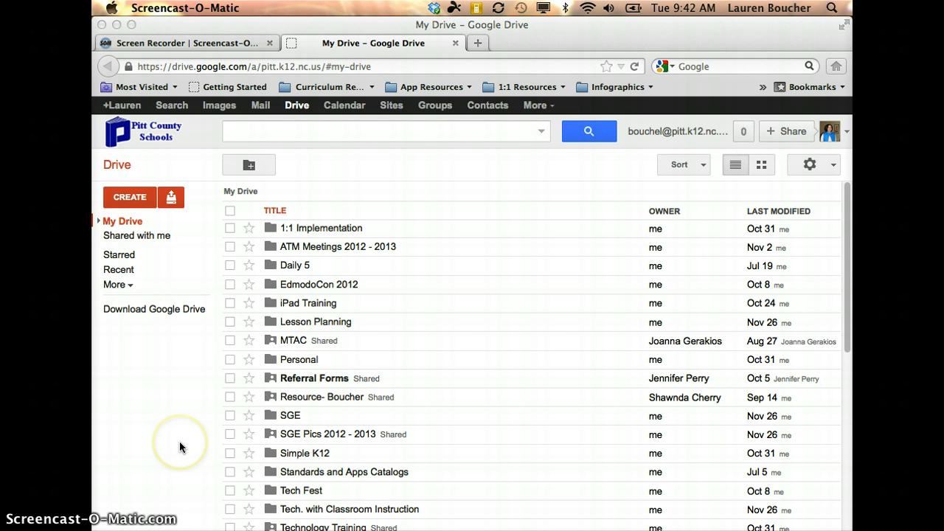
# Create a new form and remove the Pitt County Schools sign-in requirement for viewing it.
pyautogui.click(132, 204)
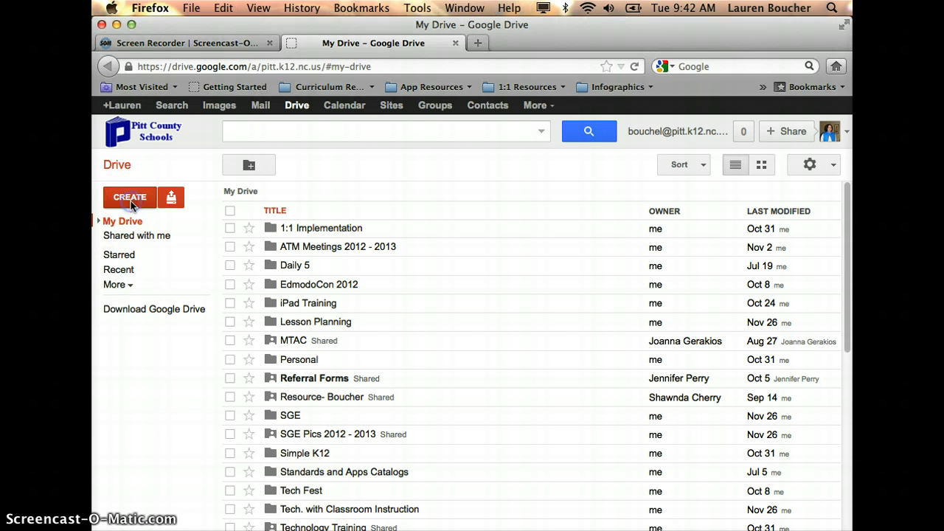
pyautogui.click(130, 203)
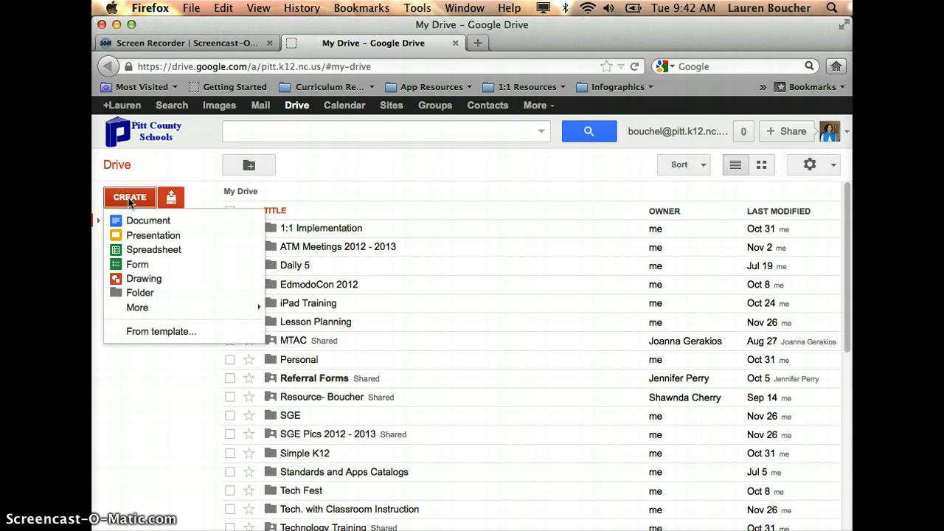
pyautogui.click(154, 268)
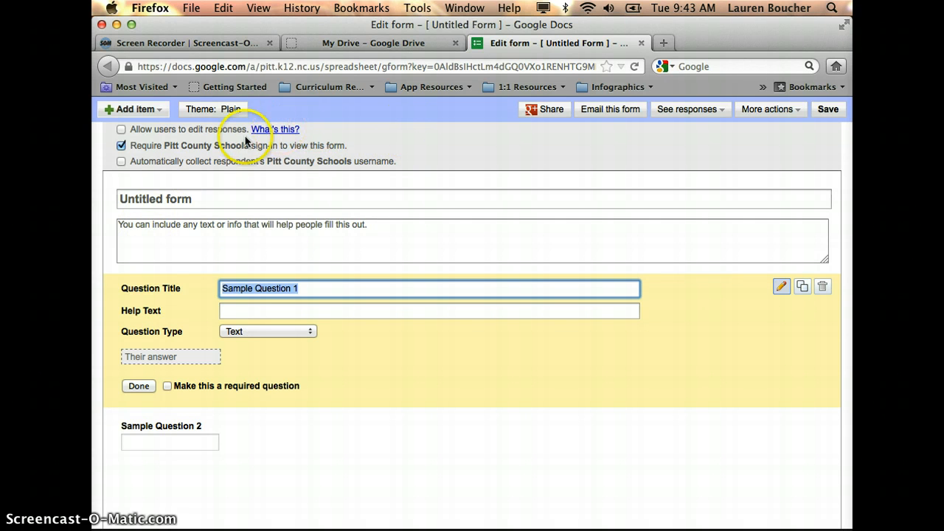
pyautogui.click(121, 146)
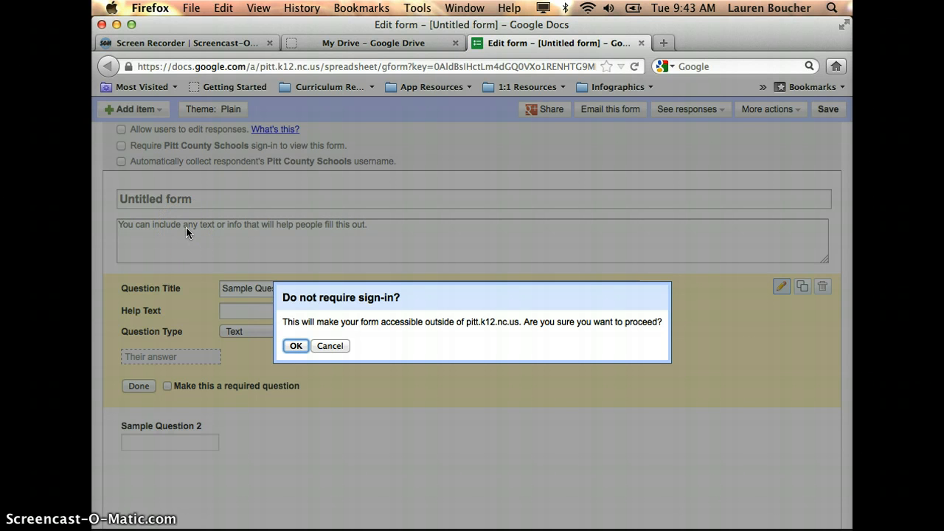
pyautogui.click(295, 345)
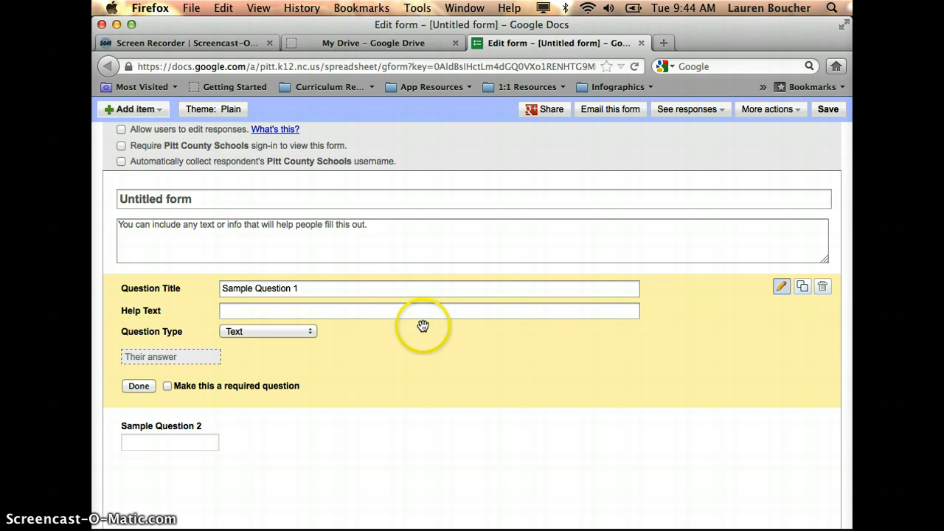
# Replace the form's default title with "Sample Survey".
pyautogui.click(198, 199)
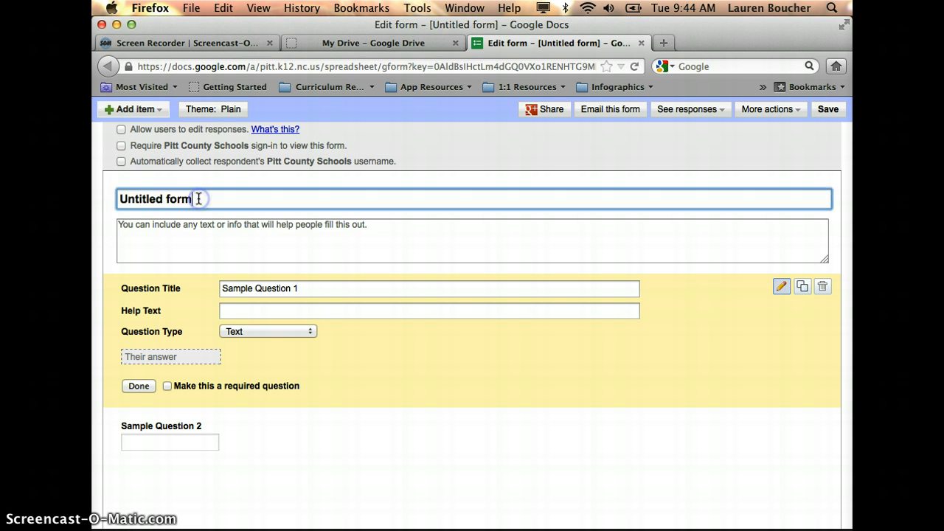
pyautogui.press('BackSpace')
pyautogui.press('BackSpace')
pyautogui.press('BackSpace')
pyautogui.press('BackSpace')
pyautogui.press('BackSpace')
pyautogui.press('BackSpace')
pyautogui.press('BackSpace')
pyautogui.press('BackSpace')
pyautogui.press('BackSpace')
pyautogui.press('BackSpace')
pyautogui.press('BackSpace')
pyautogui.press('BackSpace')
pyautogui.press('BackSpace')
pyautogui.write('Sample Survey')
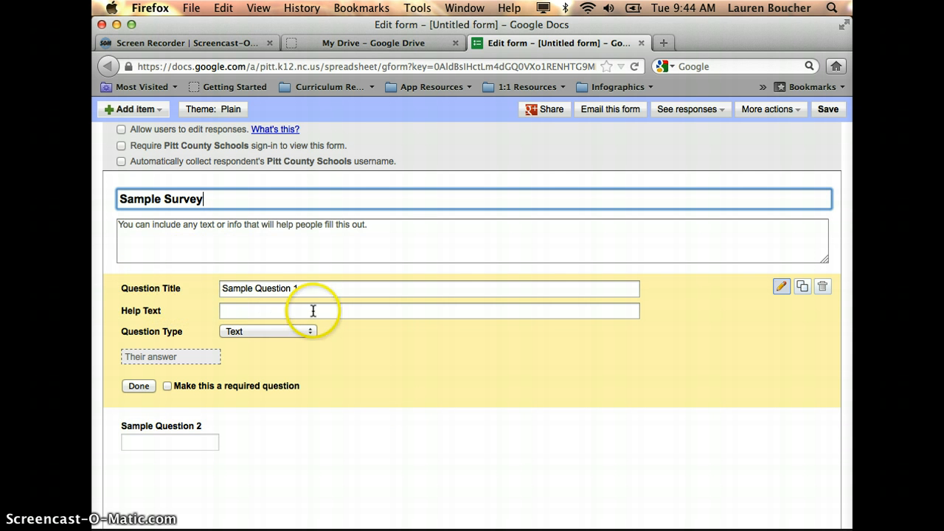
# Retitle the first sample question as "What is your favorite color?".
pyautogui.click(280, 291)
pyautogui.click(291, 287)
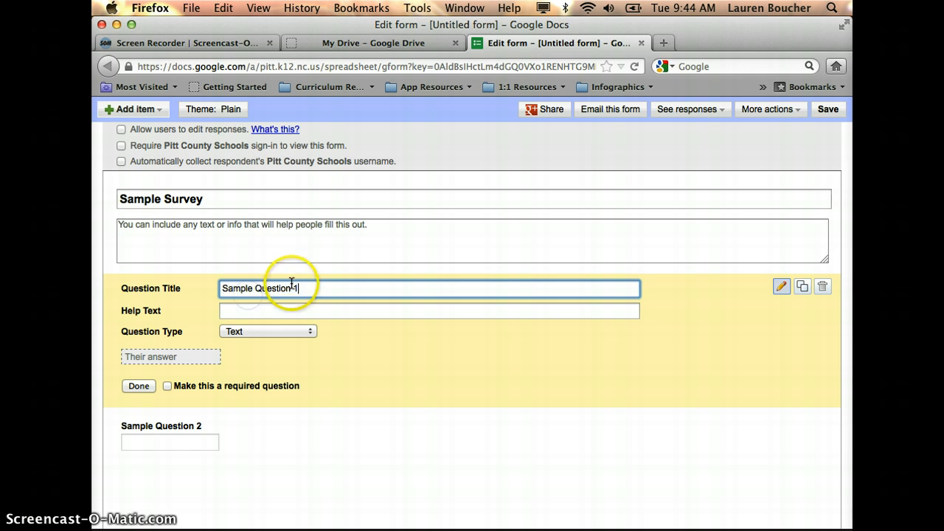
pyautogui.press('BackSpace')
pyautogui.press('BackSpace')
pyautogui.press('BackSpace')
pyautogui.press('BackSpace')
pyautogui.press('BackSpace')
pyautogui.press('BackSpace')
pyautogui.press('BackSpace')
pyautogui.press('BackSpace')
pyautogui.press('BackSpace')
pyautogui.press('BackSpace')
pyautogui.press('BackSpace')
pyautogui.press('BackSpace')
pyautogui.press('BackSpace')
pyautogui.press('BackSpace')
pyautogui.press('BackSpace')
pyautogui.press('BackSpace')
pyautogui.press('BackSpace')
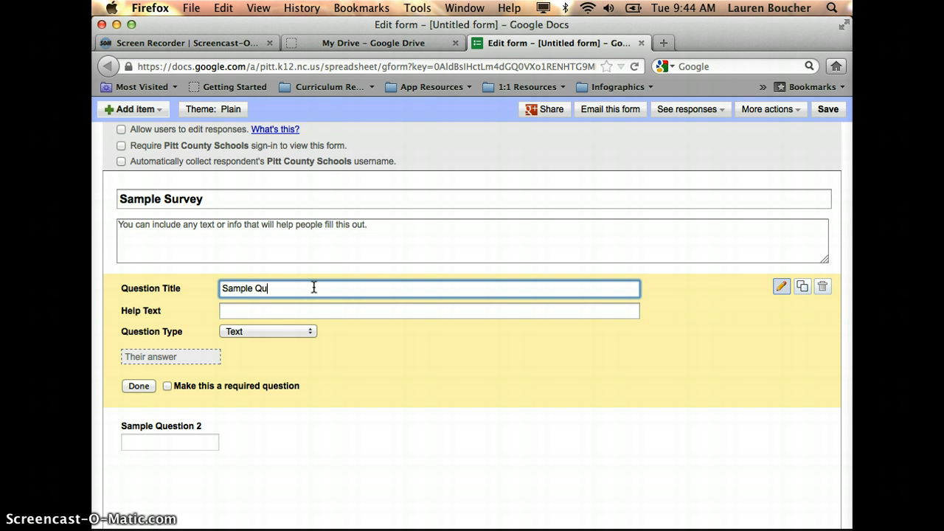
pyautogui.write('What is your favorite color?')
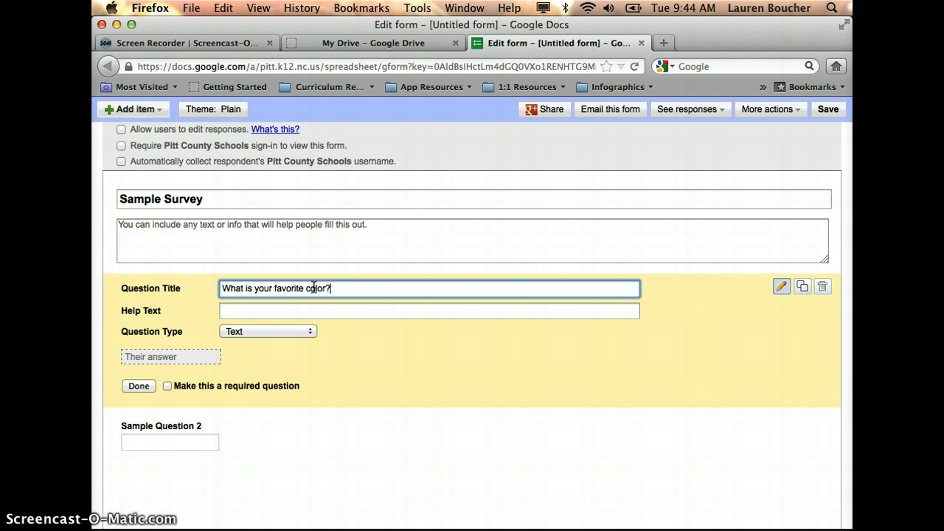
# Make the favorite color question multiple choice with the options Purple, Blue, Green and Yellow.
pyautogui.click(280, 310)
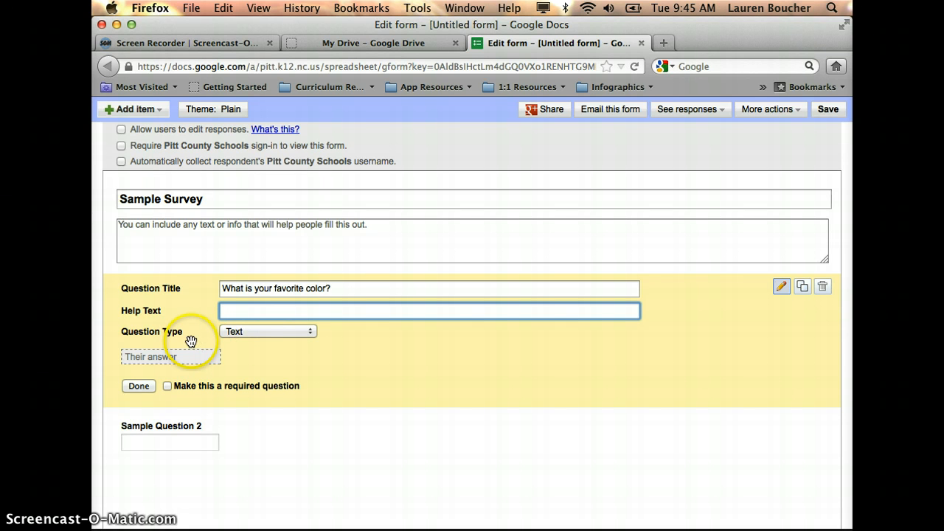
pyautogui.click(310, 332)
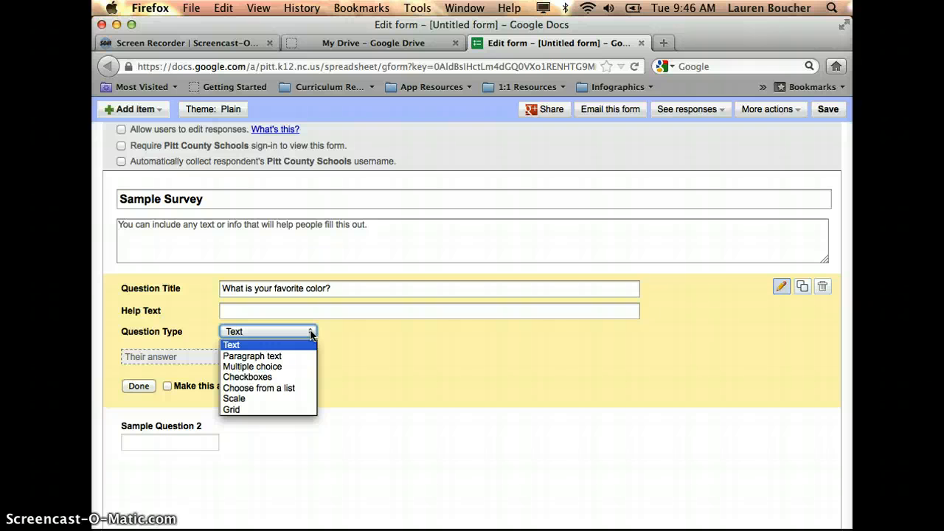
pyautogui.click(296, 367)
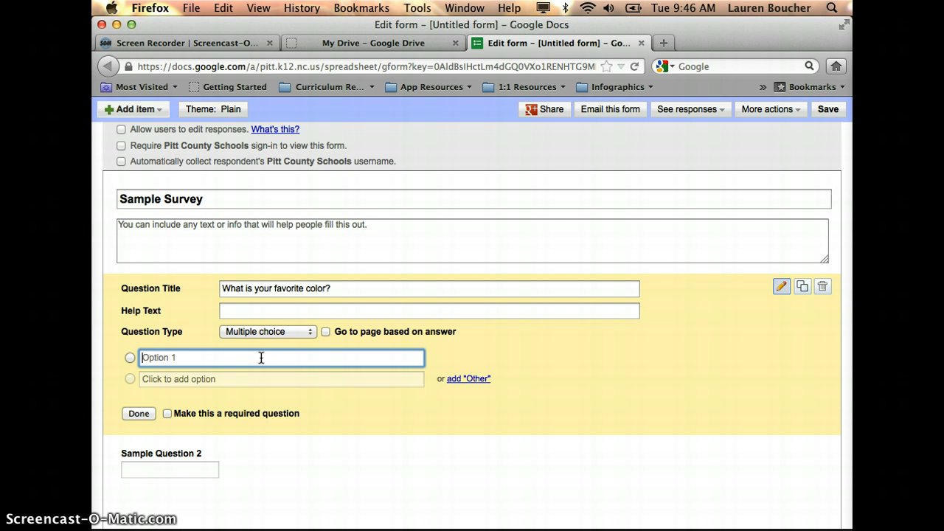
pyautogui.write('Purple')
pyautogui.click(267, 382)
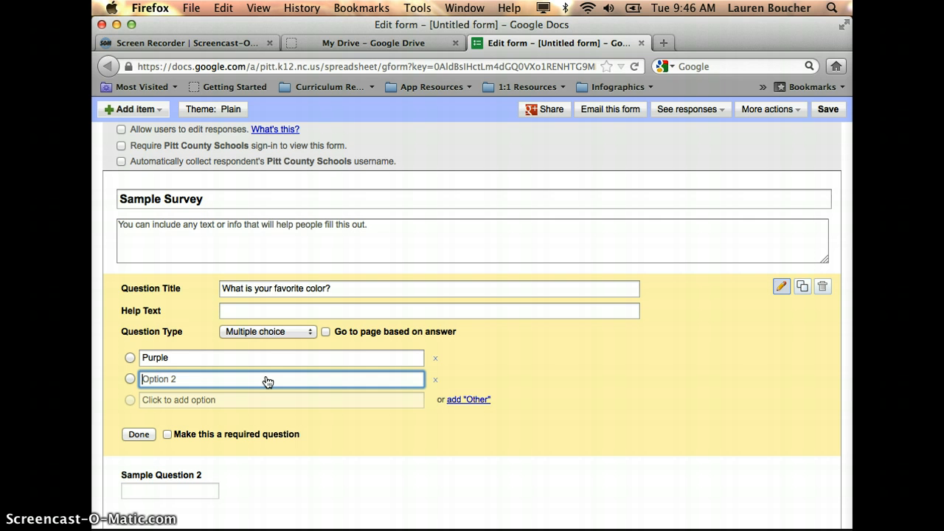
pyautogui.write('Blue')
pyautogui.press('Return')
pyautogui.write('Gr')
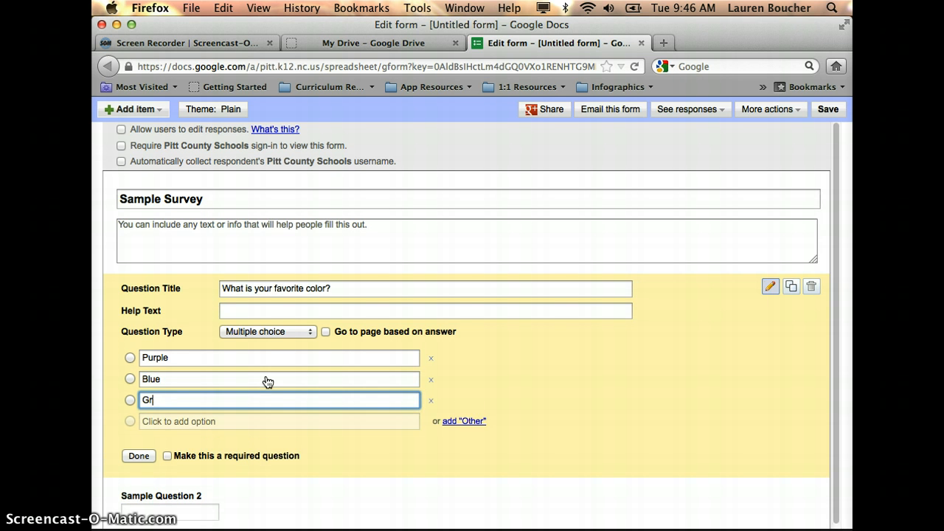
pyautogui.write('een')
pyautogui.press('Return')
pyautogui.write('Yello')
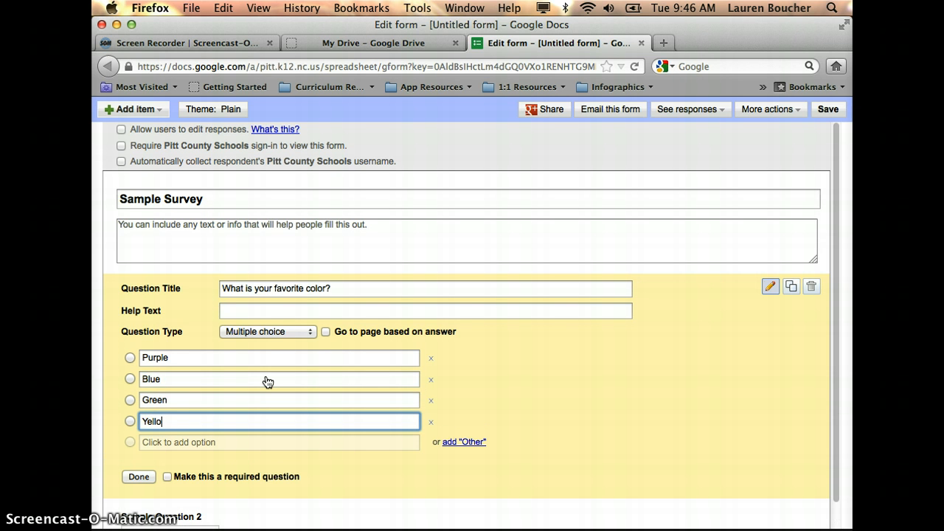
pyautogui.write('w')
# Mark the favorite color question as required and finish editing it.
pyautogui.click(167, 477)
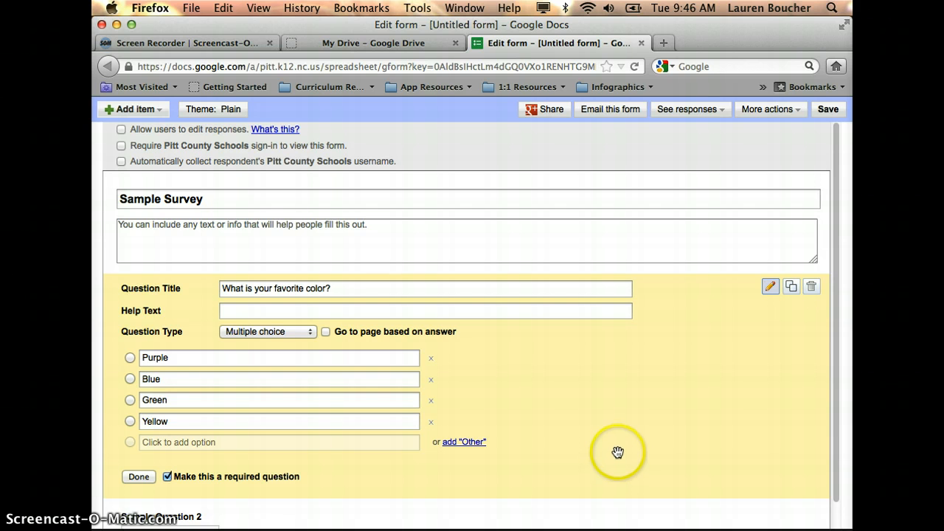
pyautogui.scroll(-1, 614, 451)
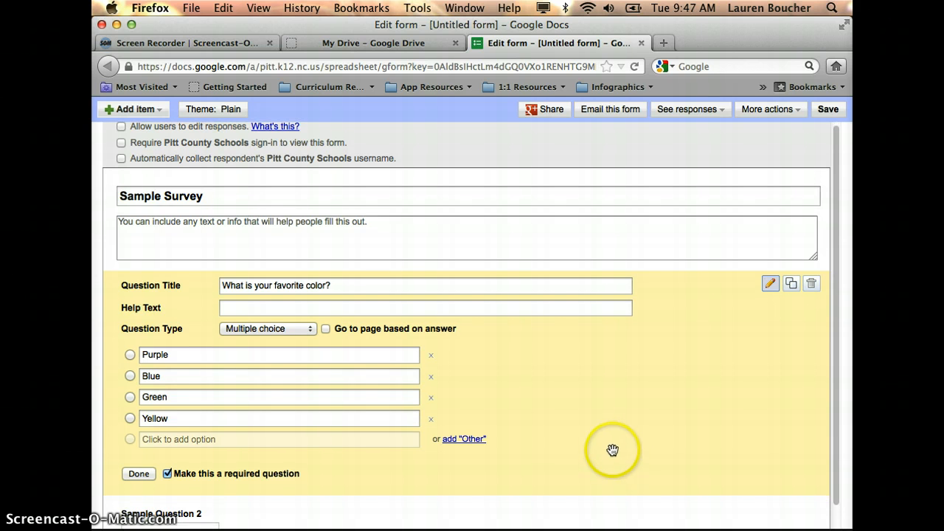
pyautogui.click(134, 478)
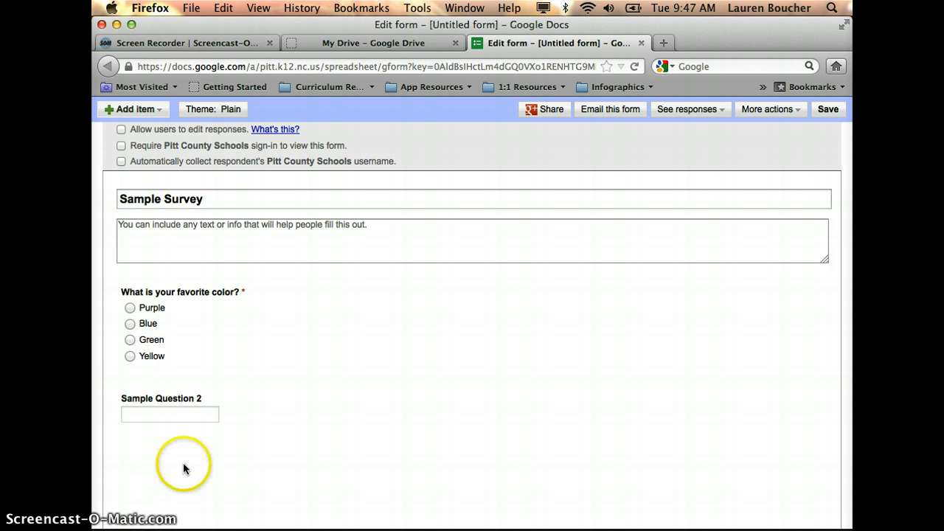
# Retitle the second sample question as "How many siblings do you have", make it required and finish editing it.
pyautogui.moveTo(233, 422)
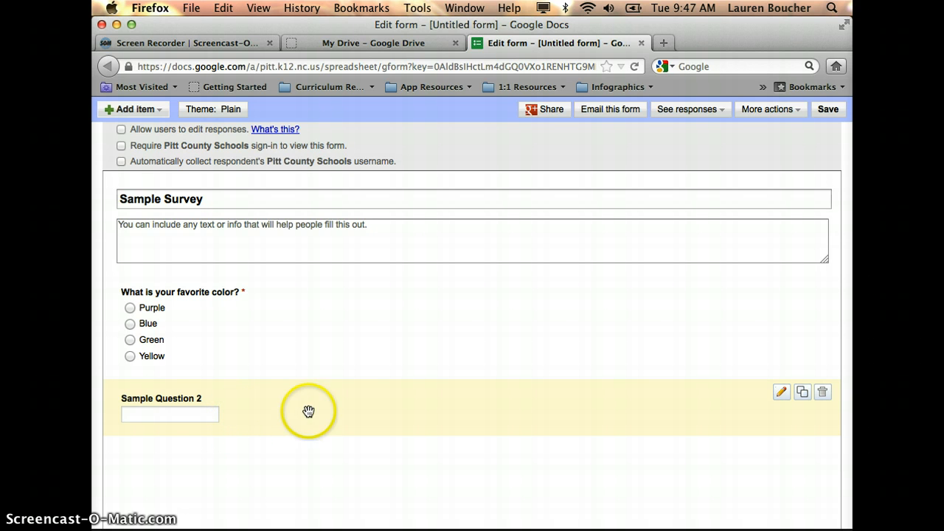
pyautogui.click(803, 403)
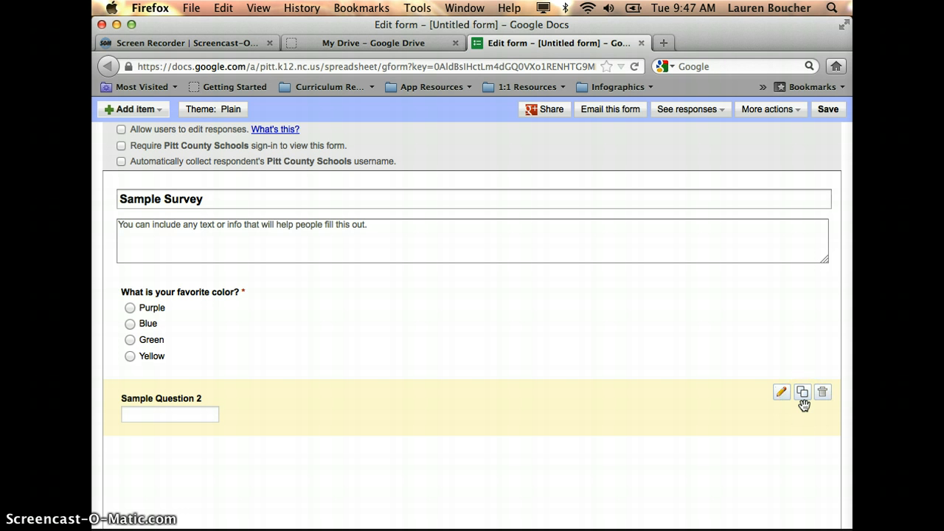
pyautogui.click(825, 401)
pyautogui.click(784, 400)
pyautogui.click(782, 393)
pyautogui.moveTo(301, 396); pyautogui.dragTo(215, 394)
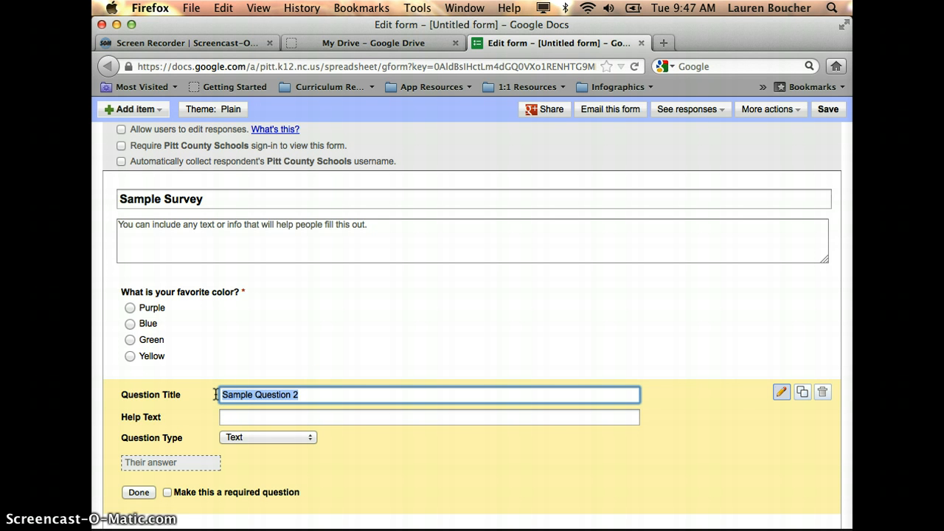
pyautogui.write('How many siblings')
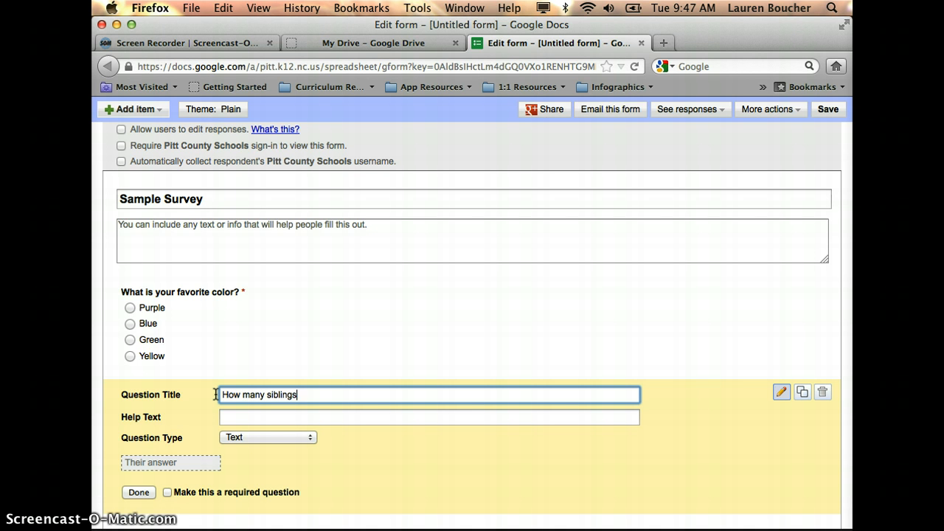
pyautogui.write(' do you have')
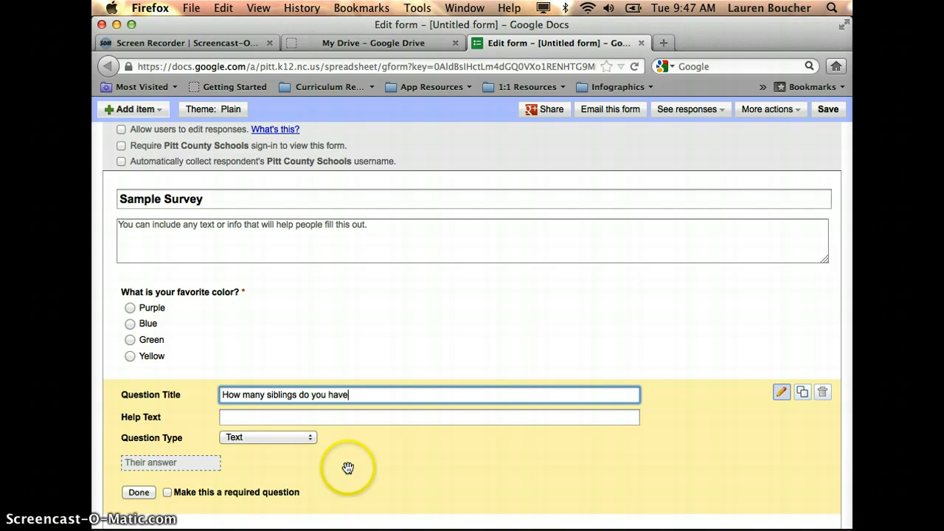
pyautogui.click(167, 492)
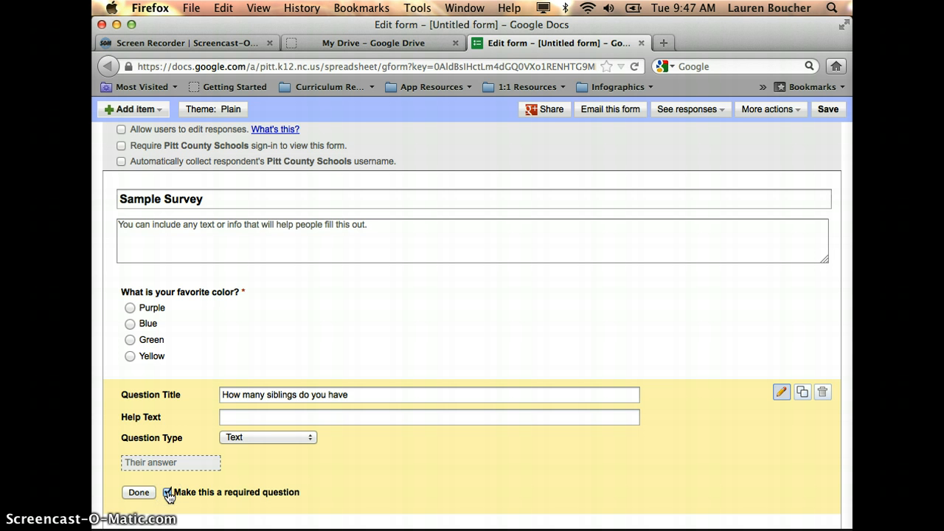
pyautogui.click(140, 492)
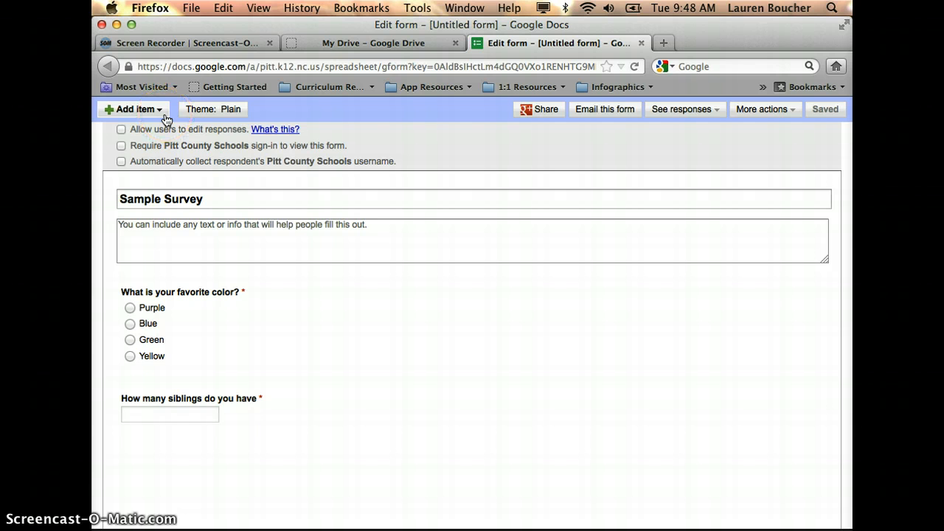
# Add a checkboxes question titled "What is your favorite subject/class?" with the help text "Choose no more than 3.".
pyautogui.click(165, 118)
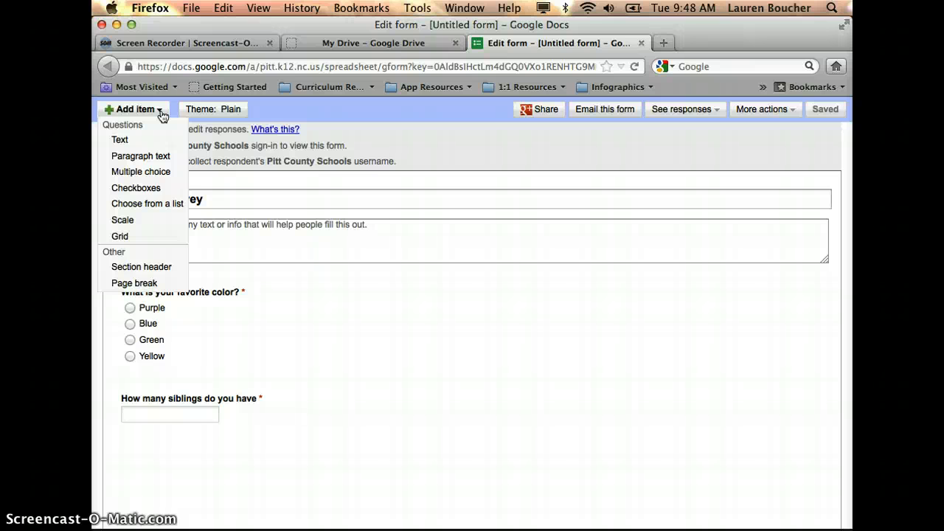
pyautogui.click(154, 189)
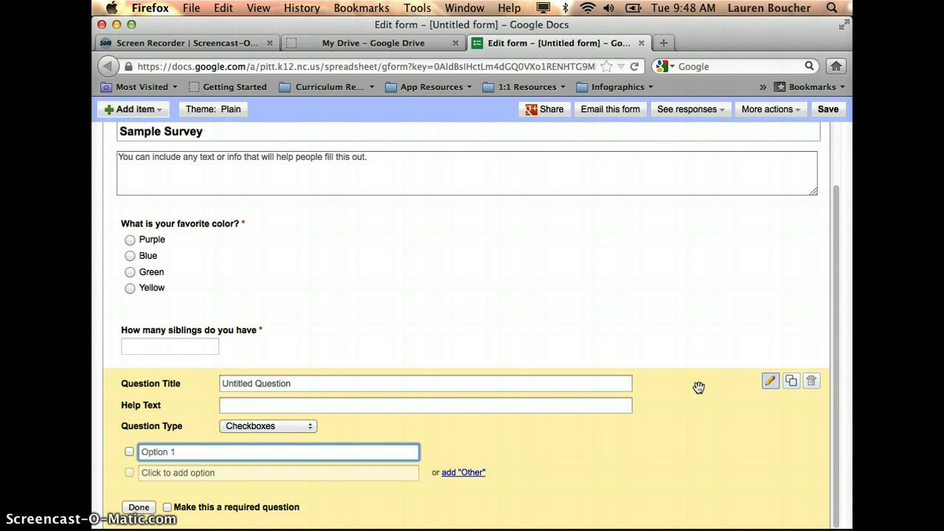
pyautogui.click(301, 383)
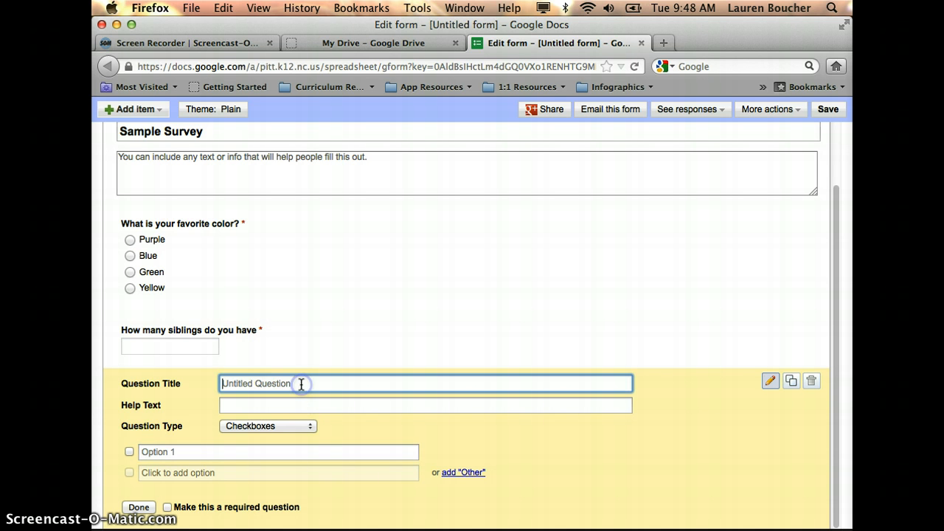
pyautogui.write('What is your favorite subje')
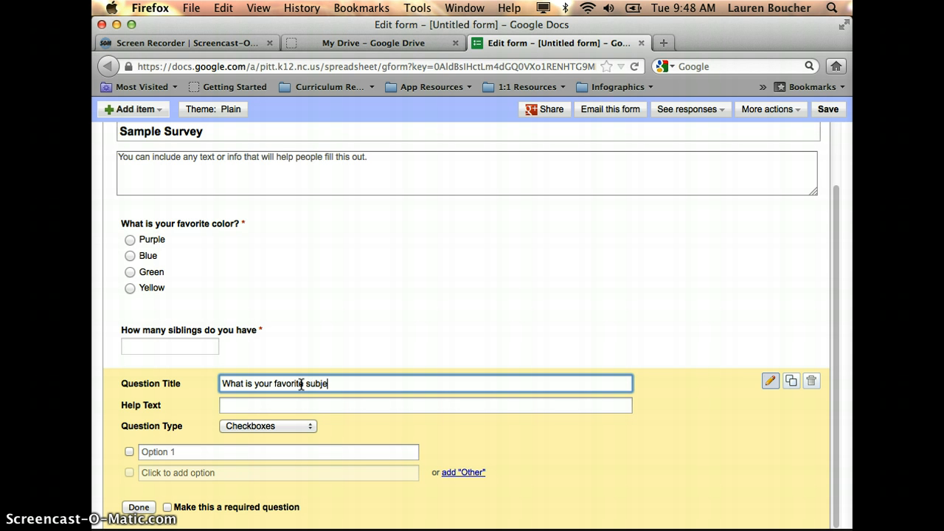
pyautogui.write('ct/class?')
pyautogui.click(304, 405)
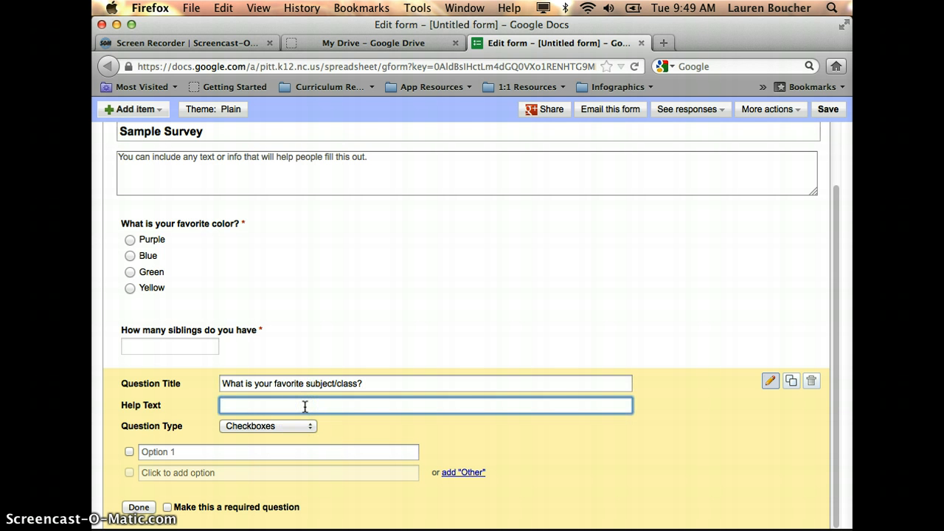
pyautogui.write('Choose no more than 3.')
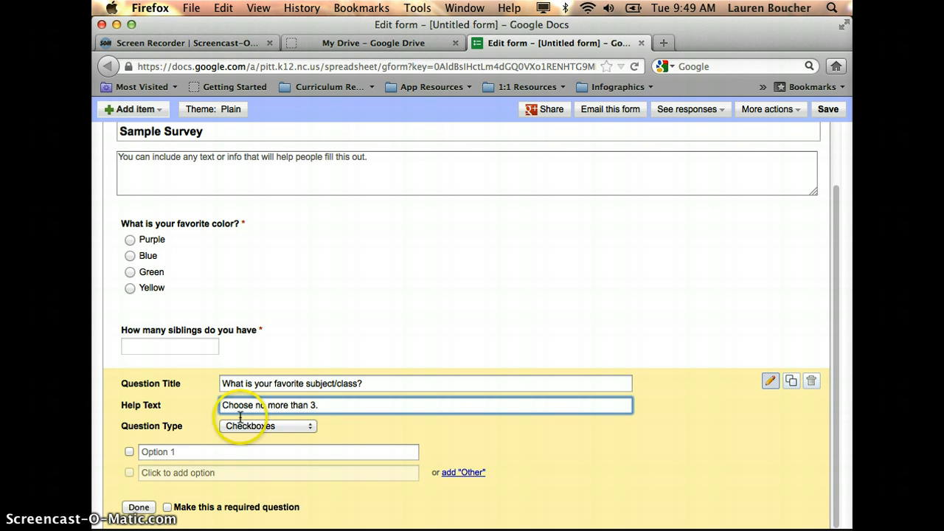
# Enter Reading, Math, Science and Social Studies as the first four options of the favorite subject/class question.
pyautogui.click(207, 453)
pyautogui.write('Reading')
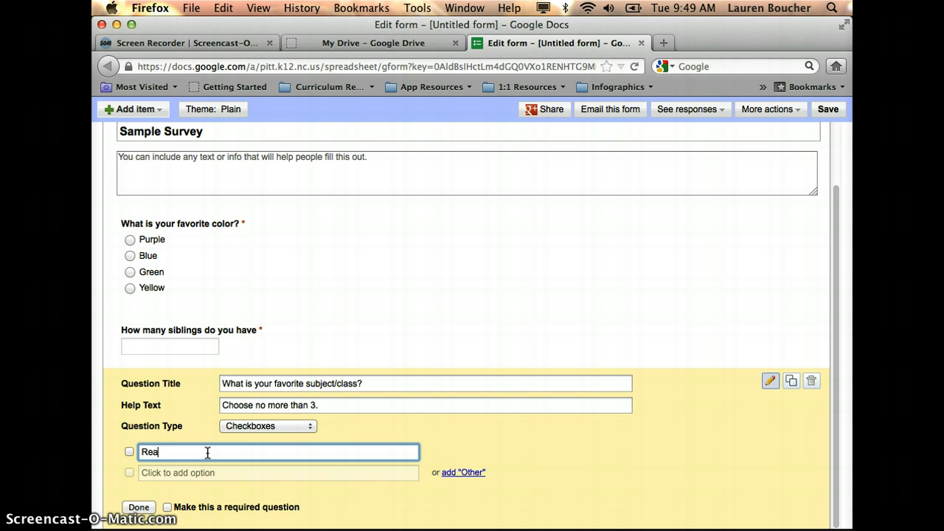
pyautogui.press('Return')
pyautogui.write('Math')
pyautogui.press('Return')
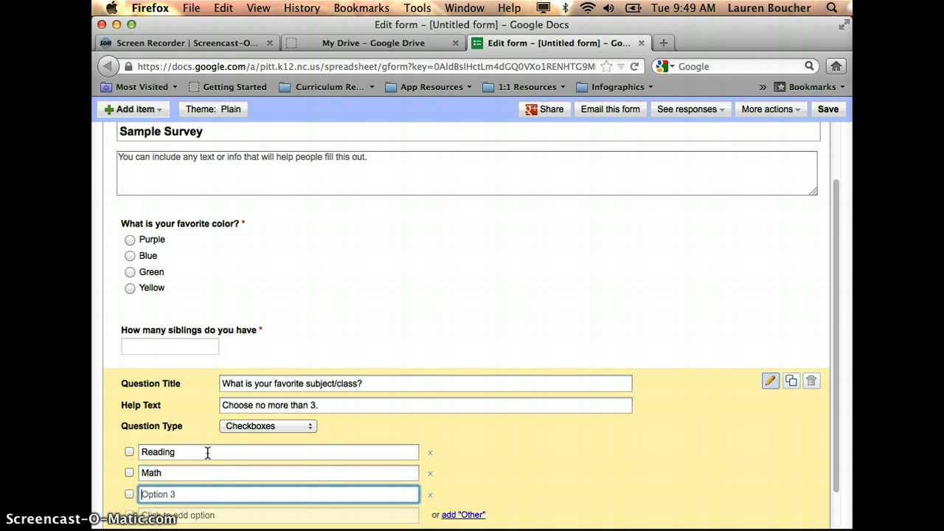
pyautogui.write('Science')
pyautogui.press('Return')
pyautogui.write('Social Studi')
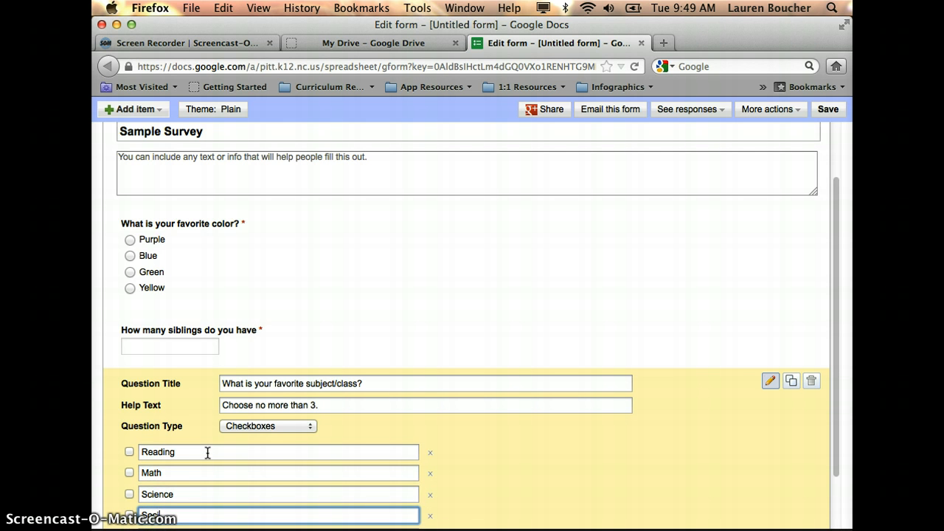
pyautogui.write('es')
pyautogui.press('Return')
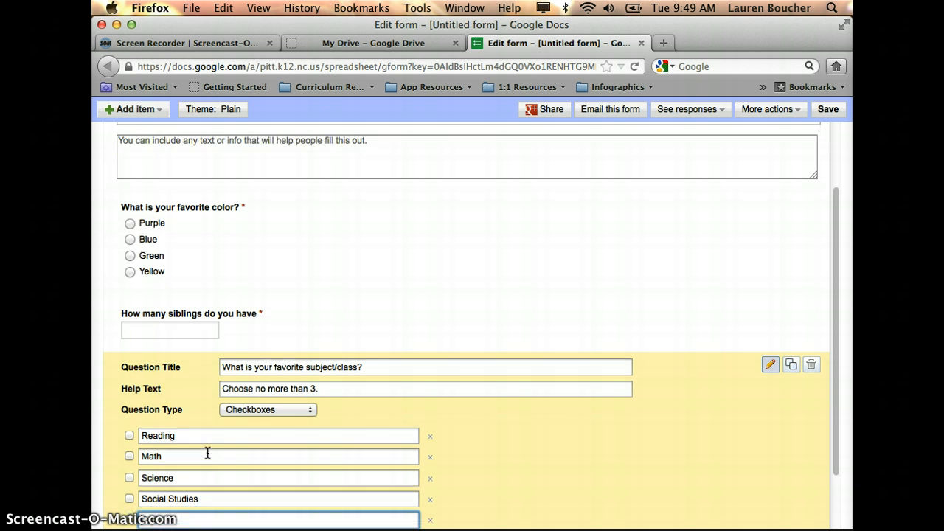
# Add the options Art, PE, Music and Media to the favorite subject/class question.
pyautogui.write('Art')
pyautogui.press('Return')
pyautogui.write('PE')
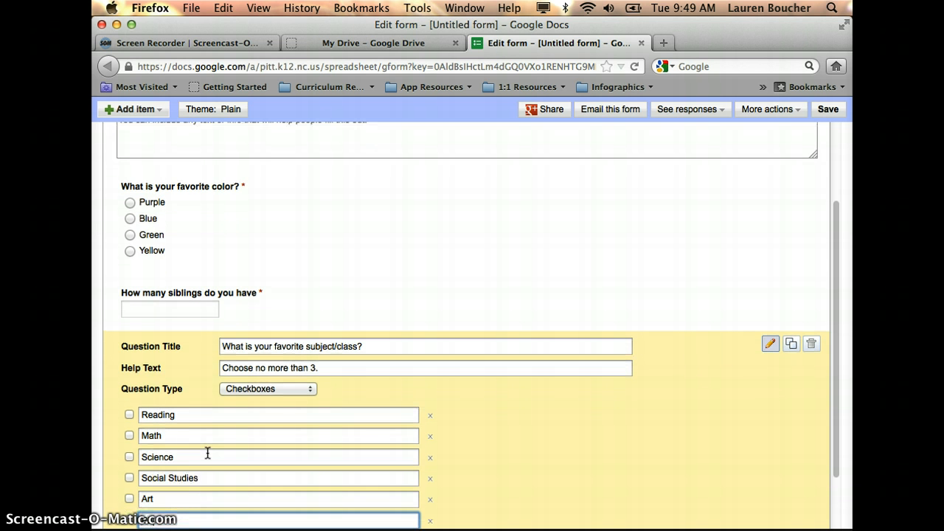
pyautogui.press('Return')
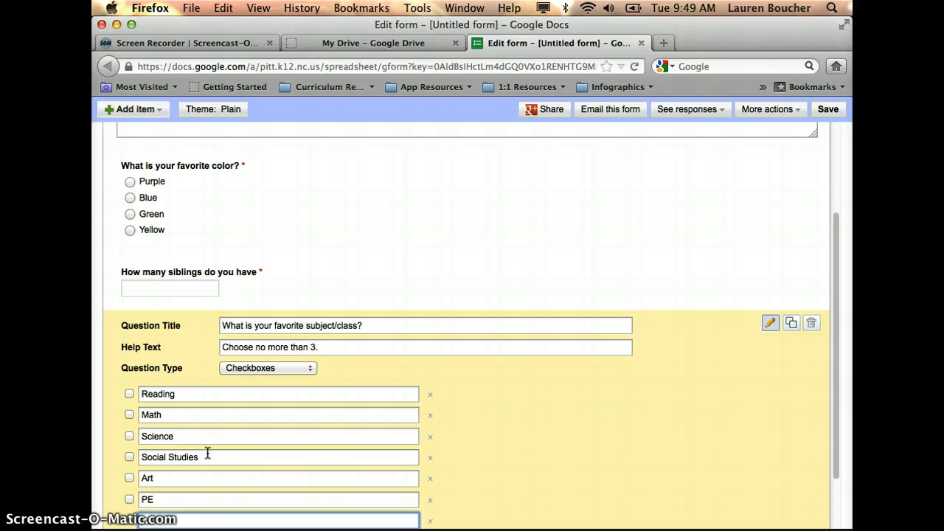
pyautogui.write('Music')
pyautogui.press('Return')
pyautogui.write('Comp')
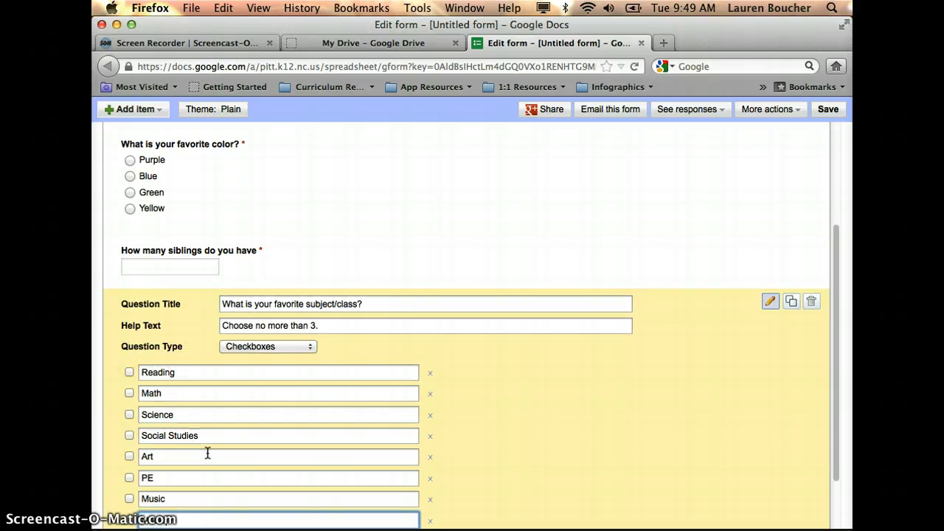
pyautogui.write('Media')
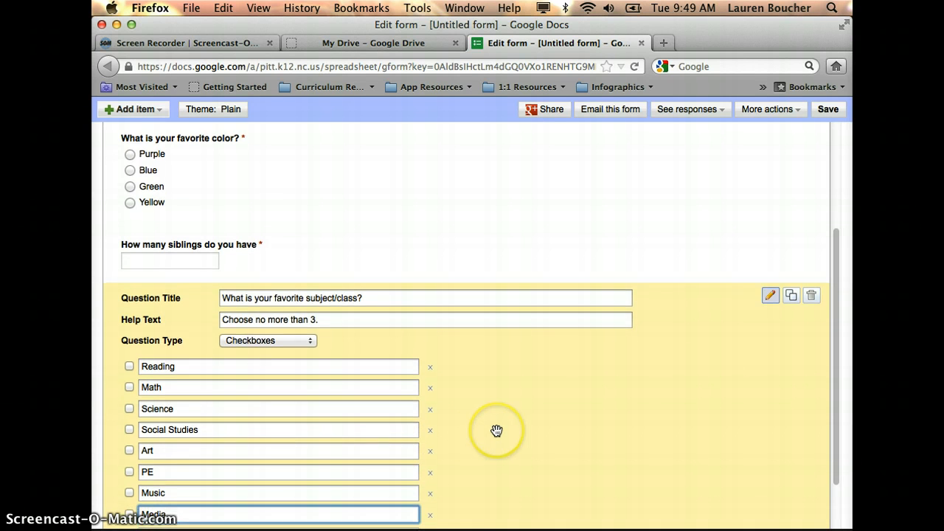
# Make the favorite subject/class question required and finish editing it.
pyautogui.scroll(-2, 496, 431)
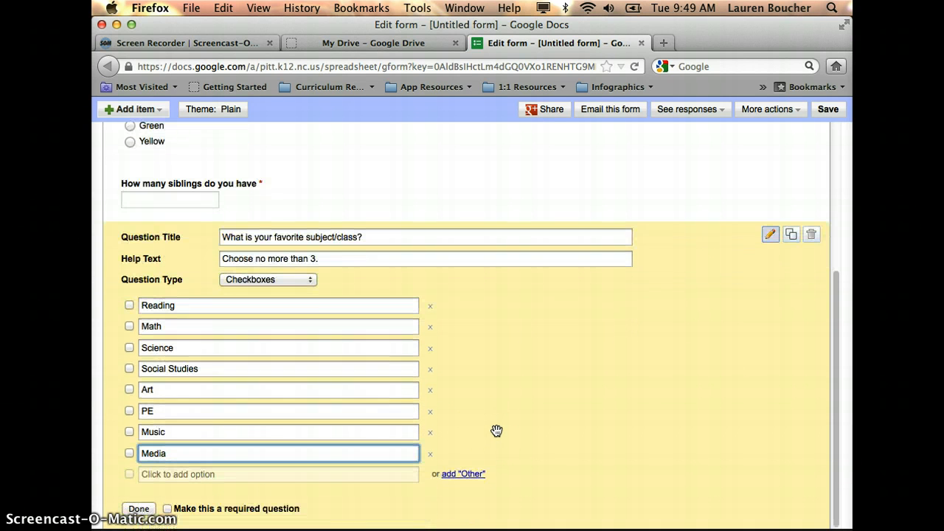
pyautogui.click(168, 507)
pyautogui.click(147, 509)
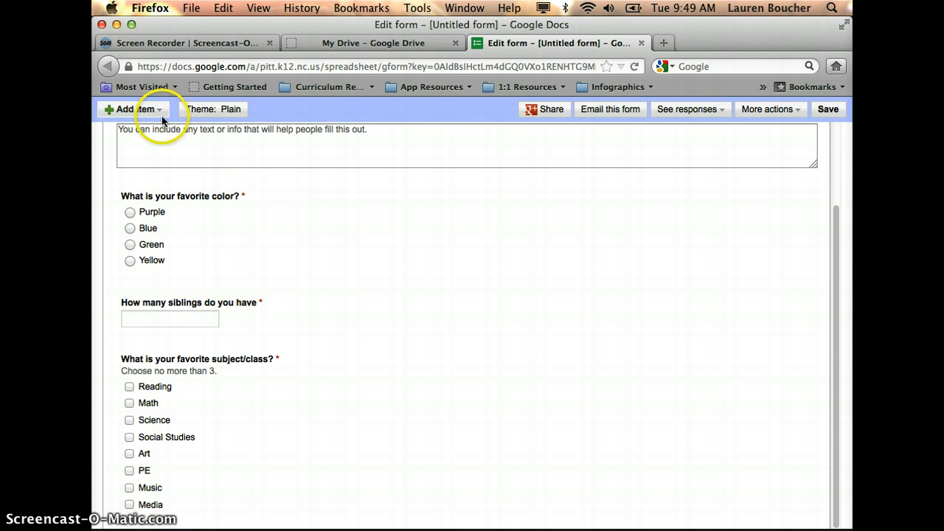
# Add a scale question titled "How excited are you about Winter Break?" with the help text "1 is not excited at all, 5 is extremely excited.".
pyautogui.click(160, 110)
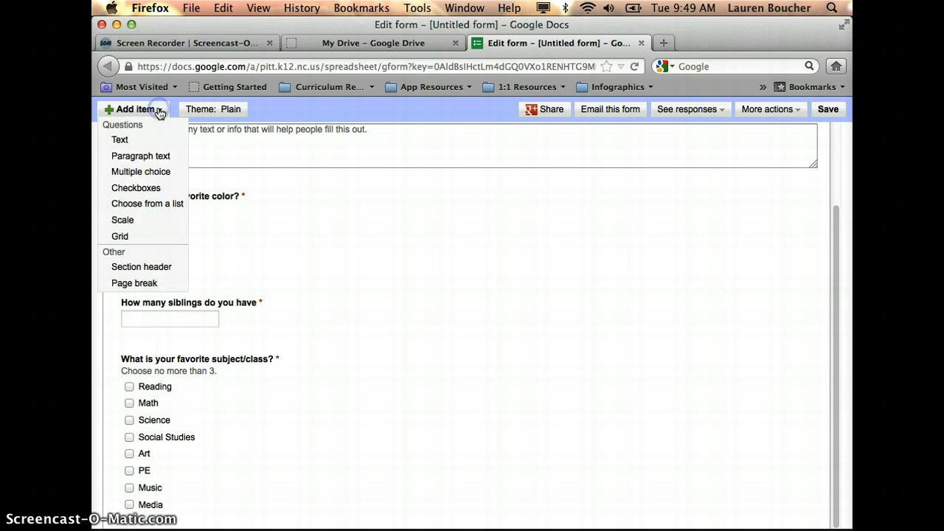
pyautogui.click(152, 220)
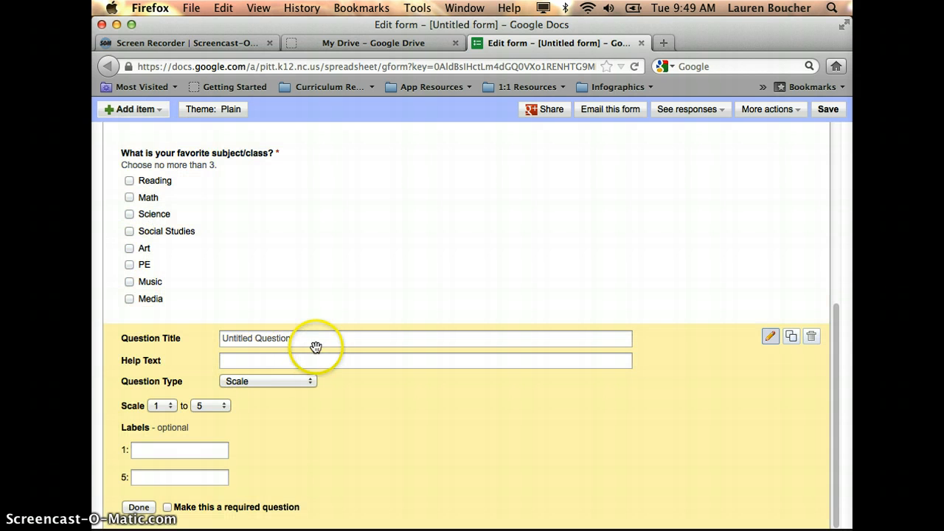
pyautogui.click(315, 339)
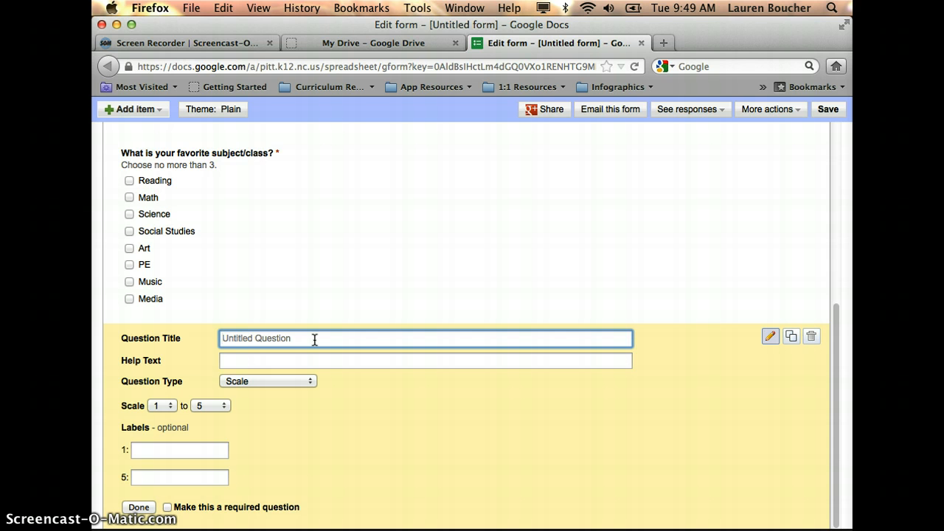
pyautogui.write('How excited are you about Winter Break?')
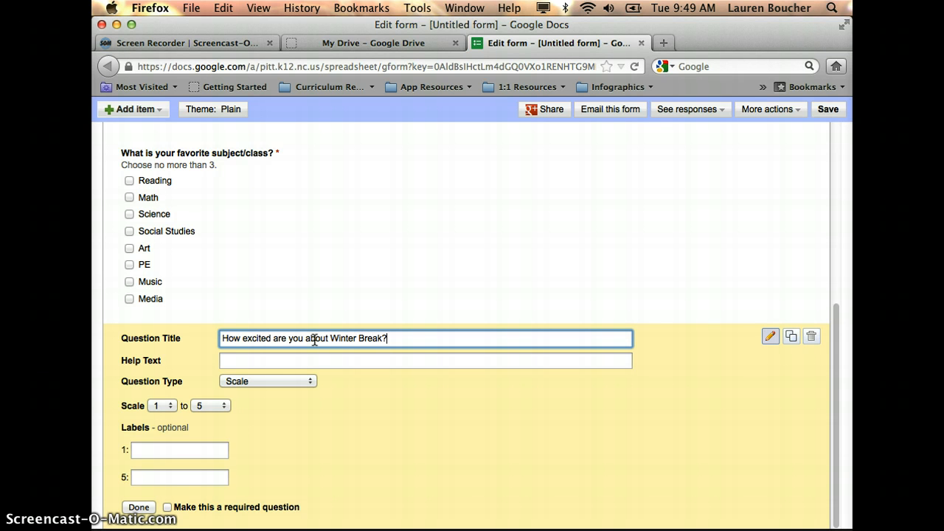
pyautogui.click(260, 362)
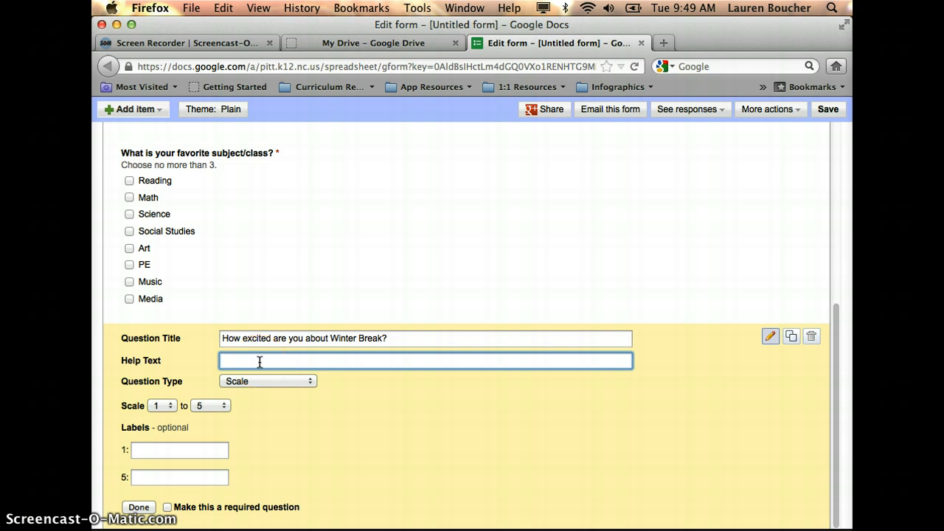
pyautogui.write('1 is not excited at all, 5 is extreemely excited.')
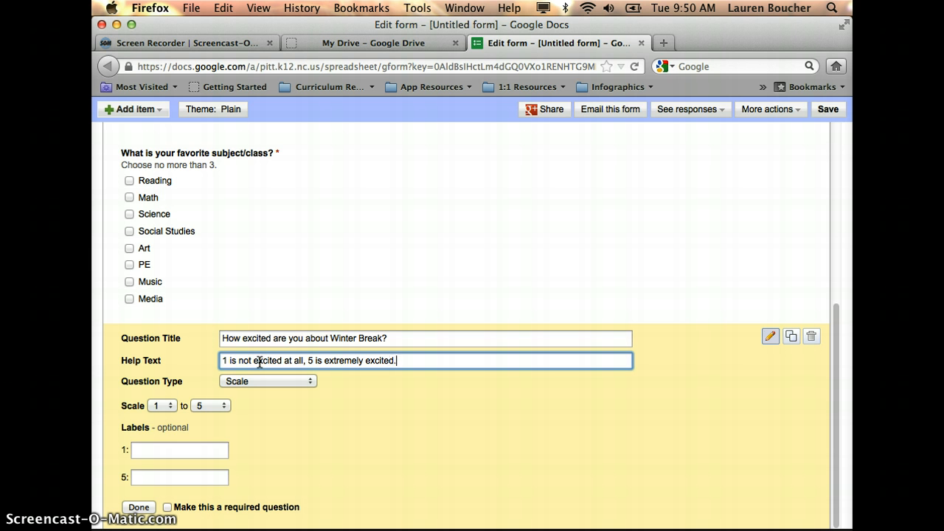
# Look through the start and end values offered for the Winter Break scale, keeping it at 1 to 5.
pyautogui.click(164, 406)
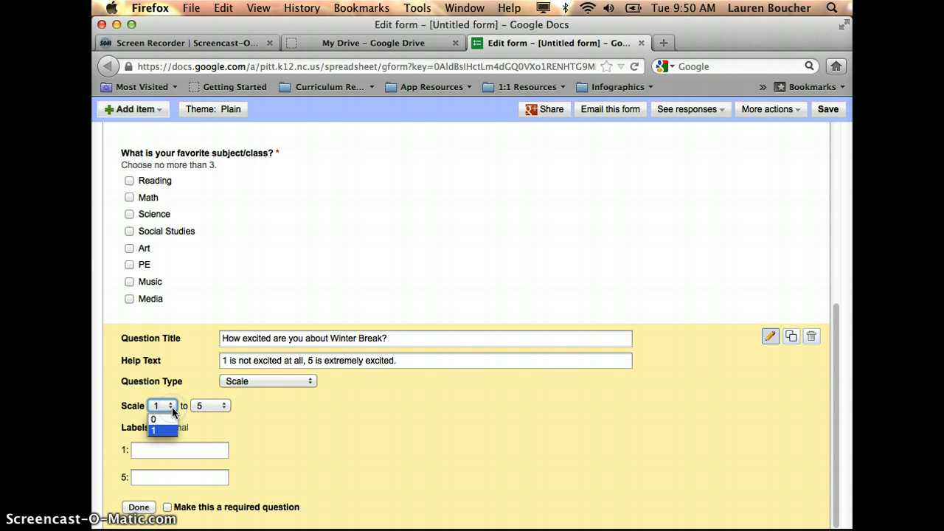
pyautogui.click(164, 407)
pyautogui.click(227, 408)
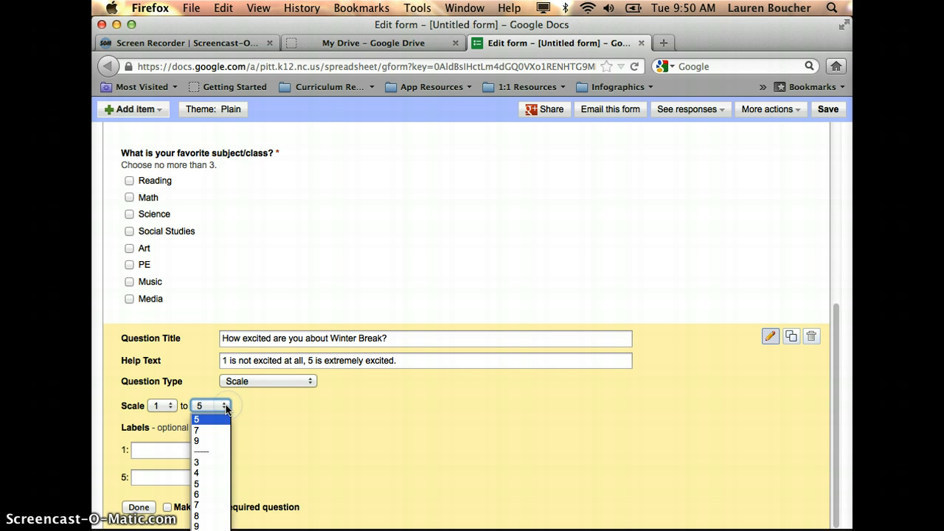
pyautogui.click(227, 413)
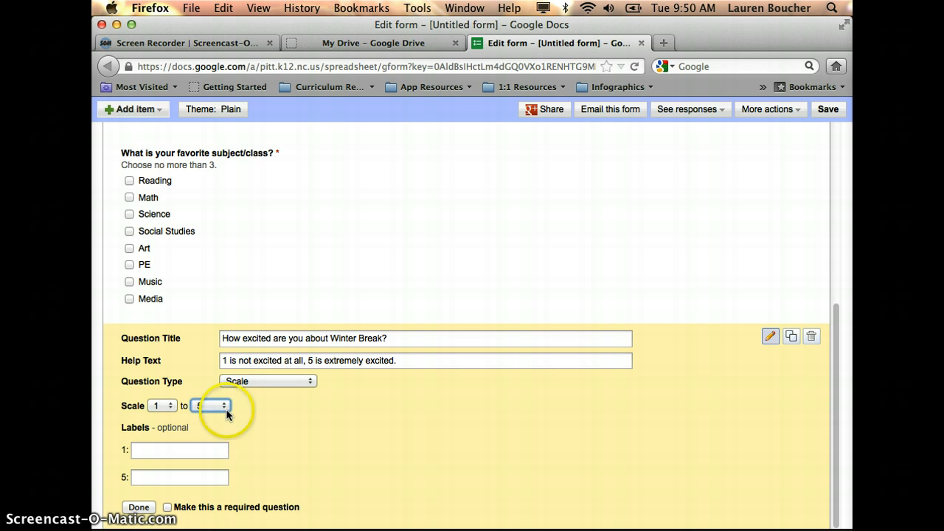
# Label the scale ends "Not excited at all." and "Extremely excited.", then make the Winter Break question required and finish editing it.
pyautogui.click(202, 449)
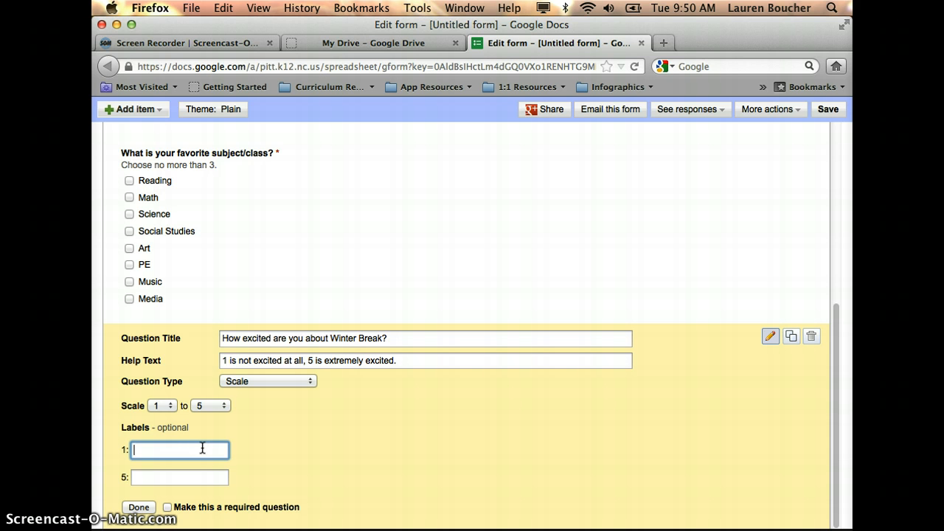
pyautogui.write('Not excited at all')
pyautogui.press('Tab')
pyautogui.write('Extremem')
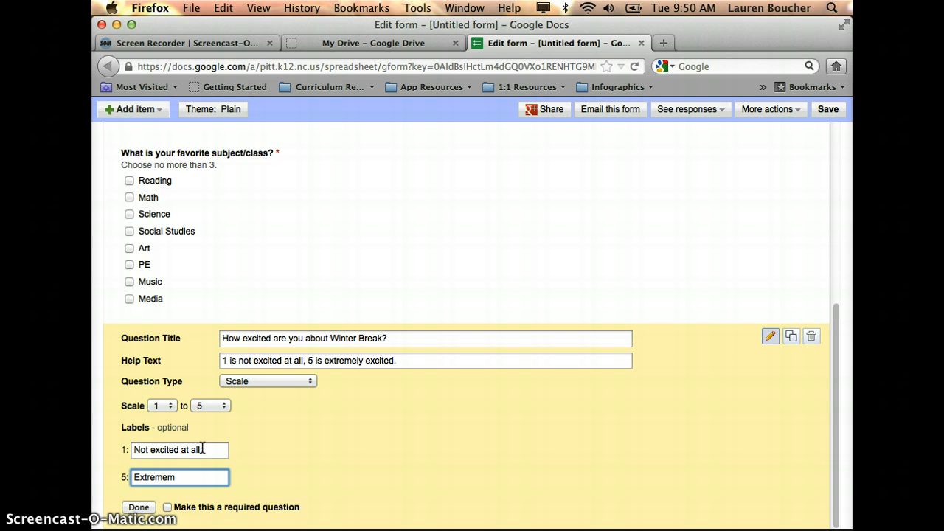
pyautogui.press('BackSpace')
pyautogui.write('ly excited.')
pyautogui.click(180, 479)
pyautogui.click(168, 506)
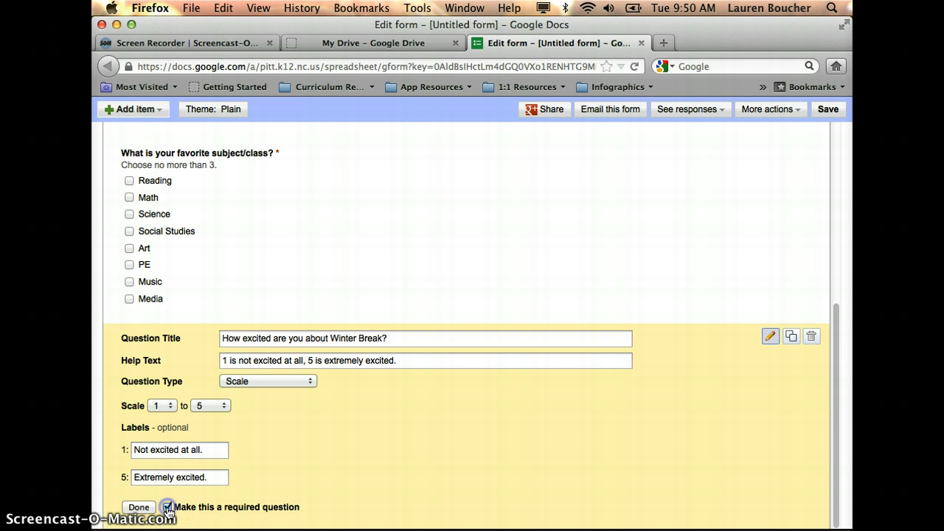
pyautogui.click(148, 508)
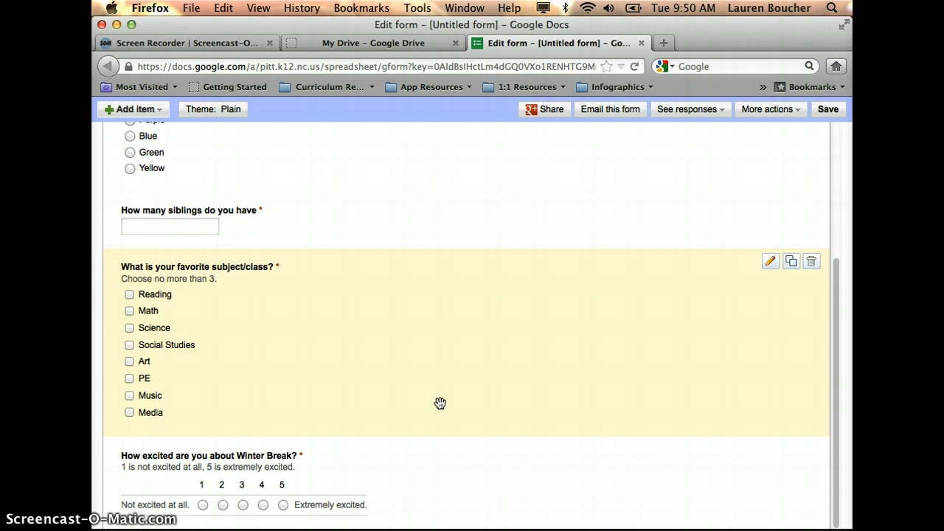
# Preview the Glue theme with the survey's questions and apply it to the form.
pyautogui.scroll(5, 440, 403)
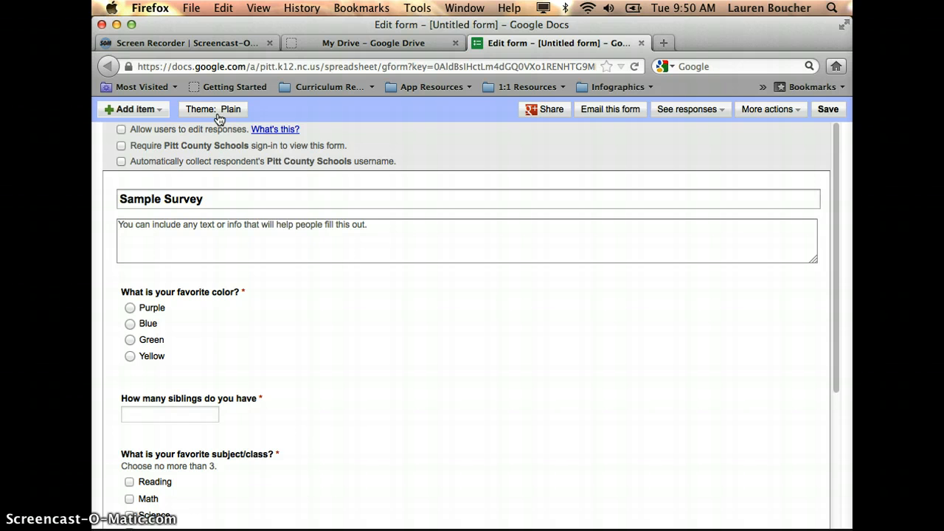
pyautogui.click(218, 117)
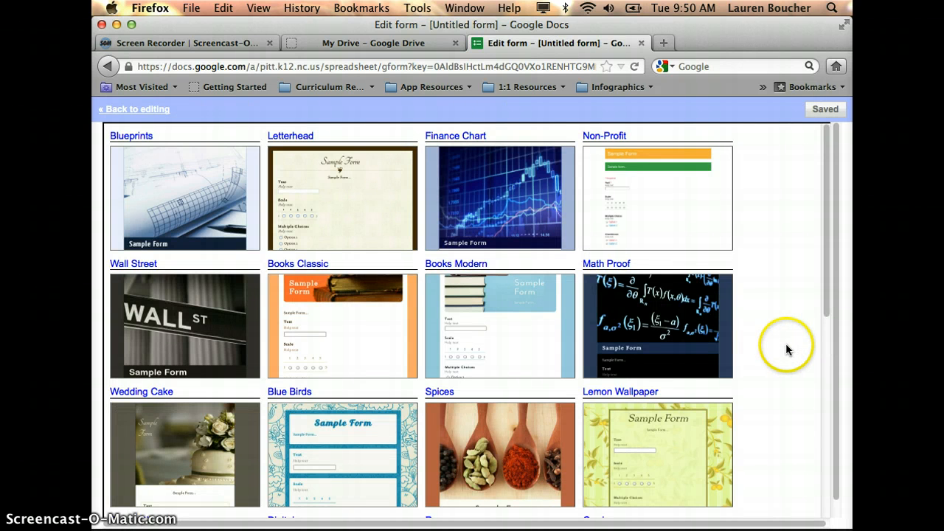
pyautogui.scroll(-2, 787, 347)
pyautogui.scroll(-8, 787, 346)
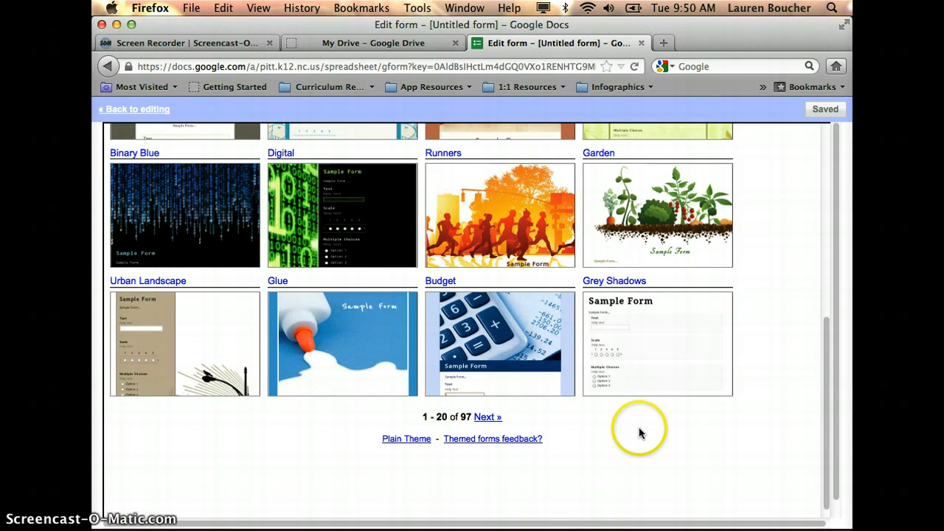
pyautogui.scroll(2, 513, 342)
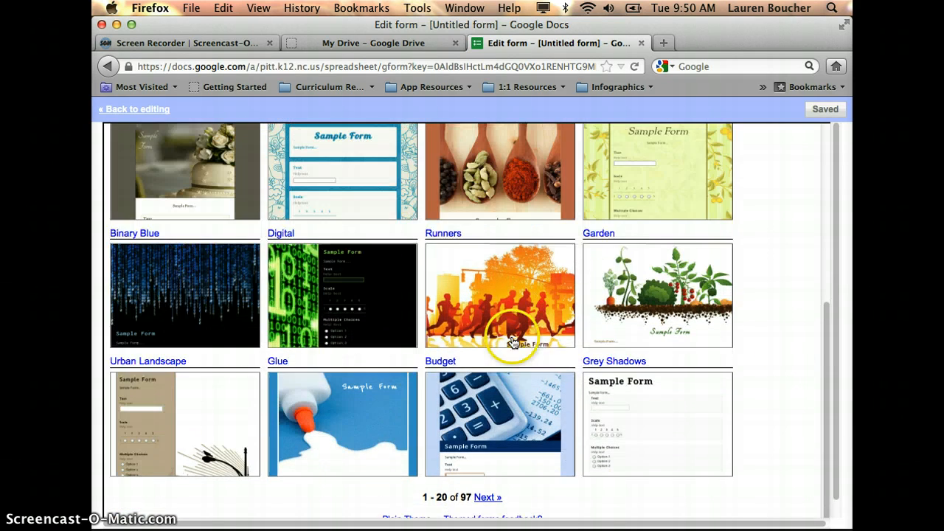
pyautogui.click(359, 423)
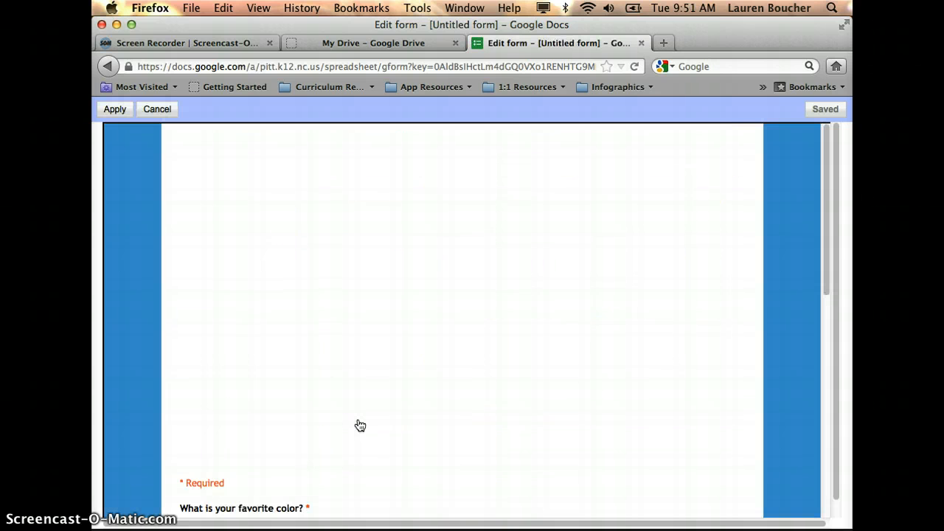
pyautogui.scroll(-4, 392, 361)
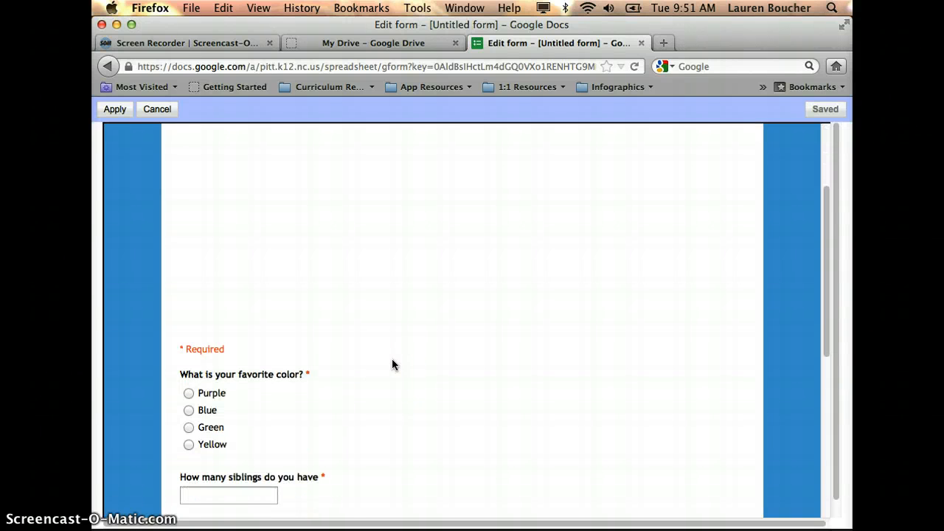
pyautogui.scroll(-5, 392, 360)
pyautogui.scroll(2, 392, 359)
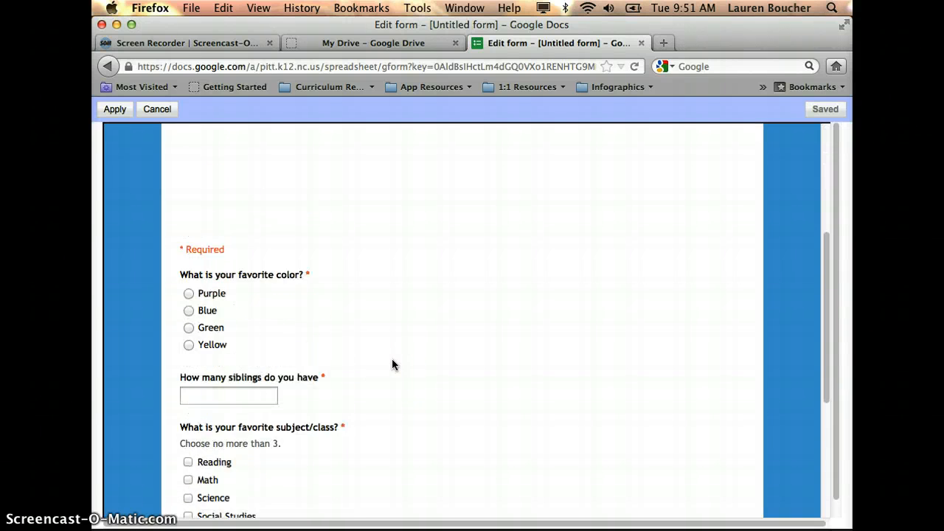
pyautogui.scroll(6, 392, 359)
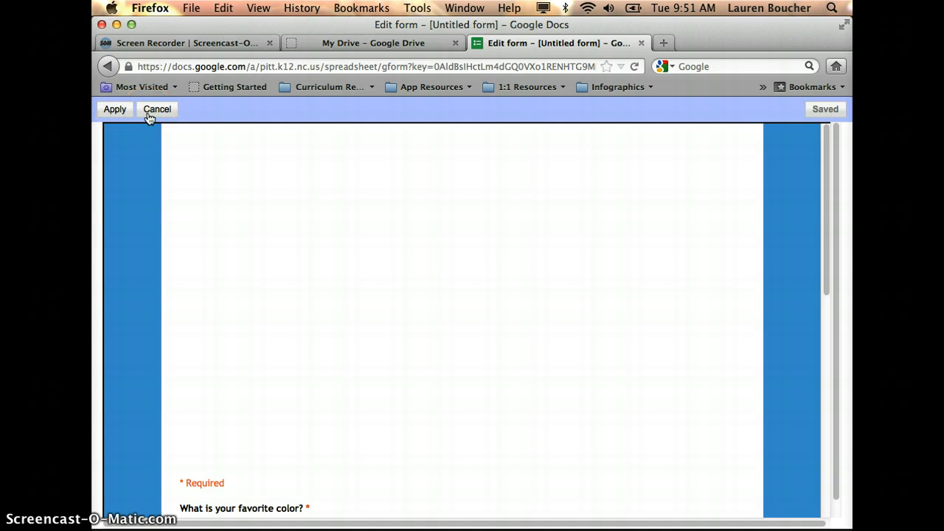
pyautogui.click(113, 111)
pyautogui.click(113, 110)
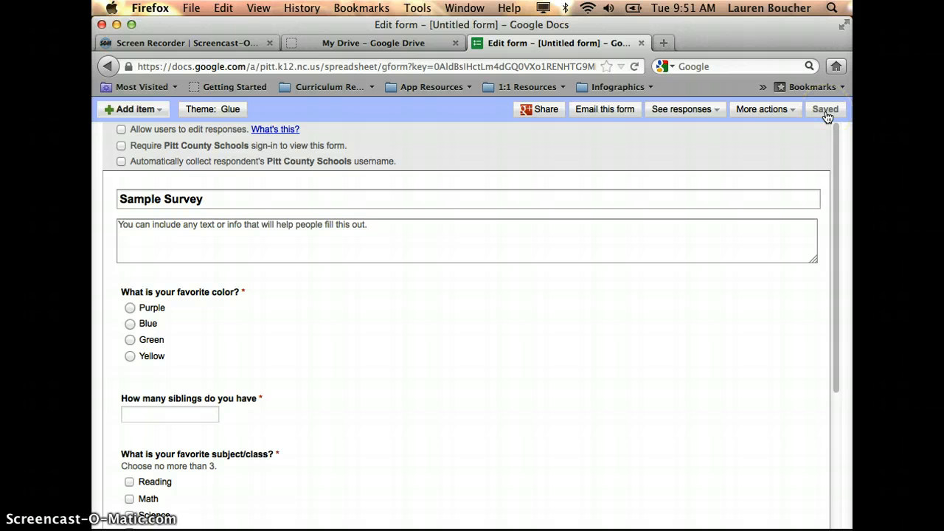
# Close the form editor and open the unshared Sample Survey spreadsheet from My Drive.
pyautogui.click(642, 45)
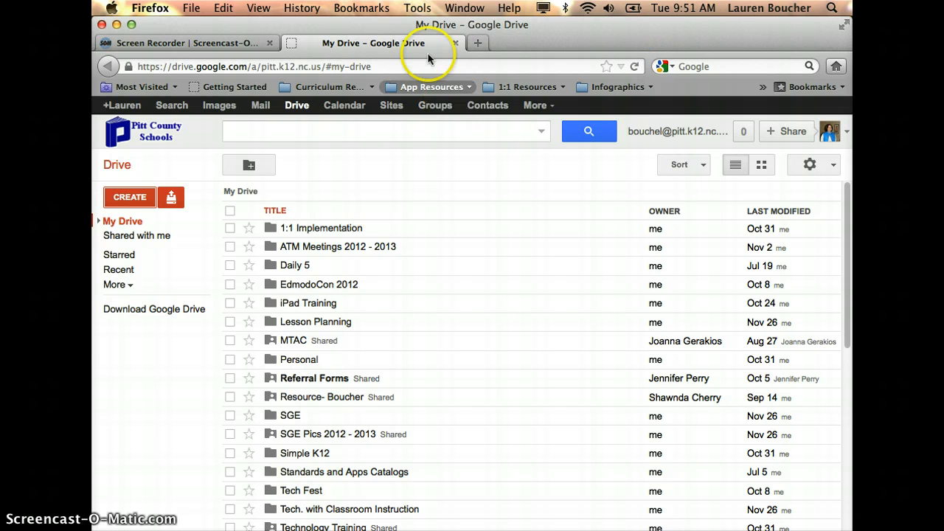
pyautogui.scroll(-2, 465, 226)
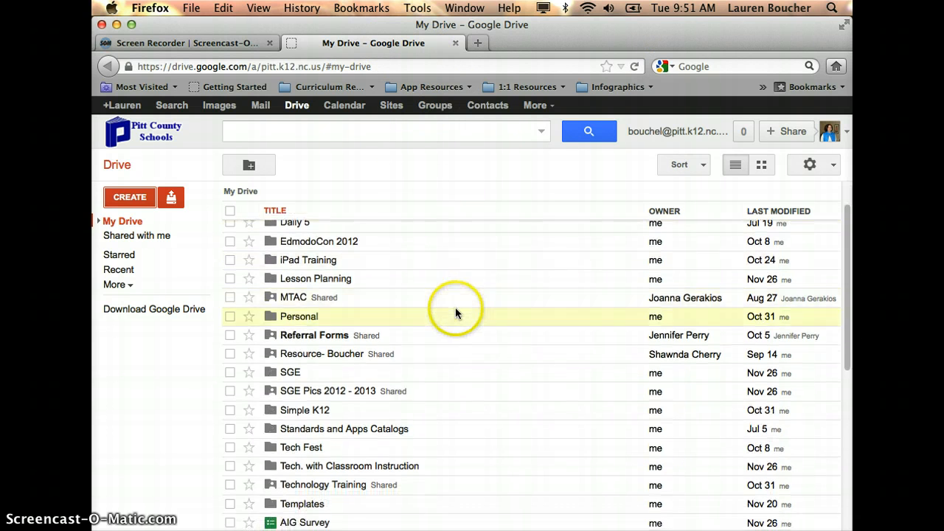
pyautogui.scroll(-10, 455, 310)
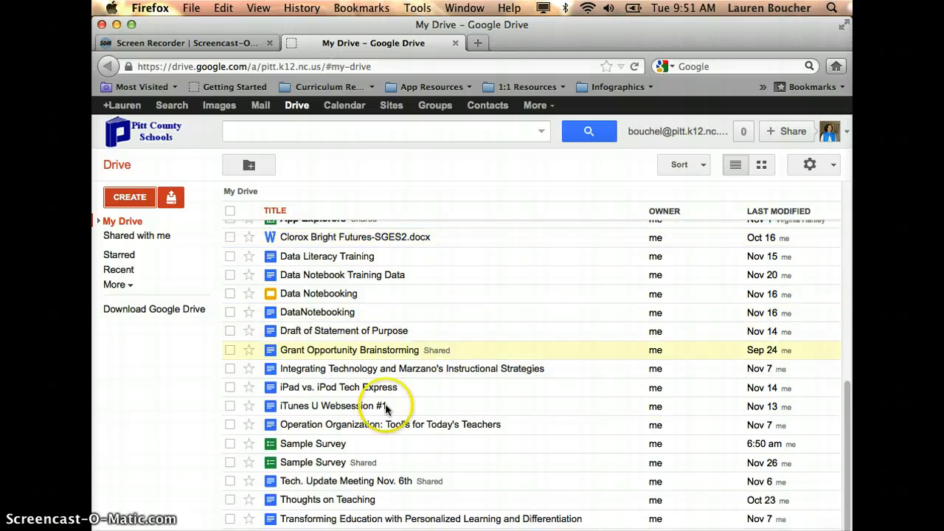
pyautogui.click(336, 445)
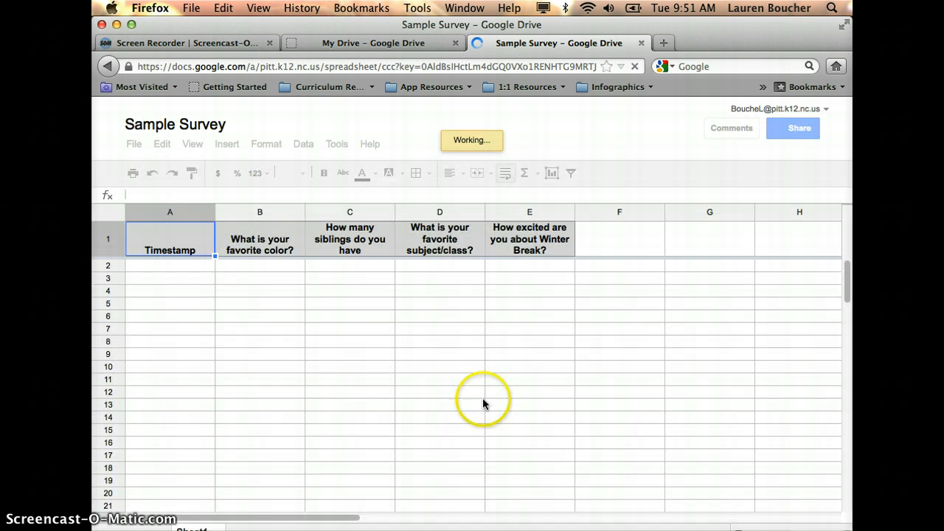